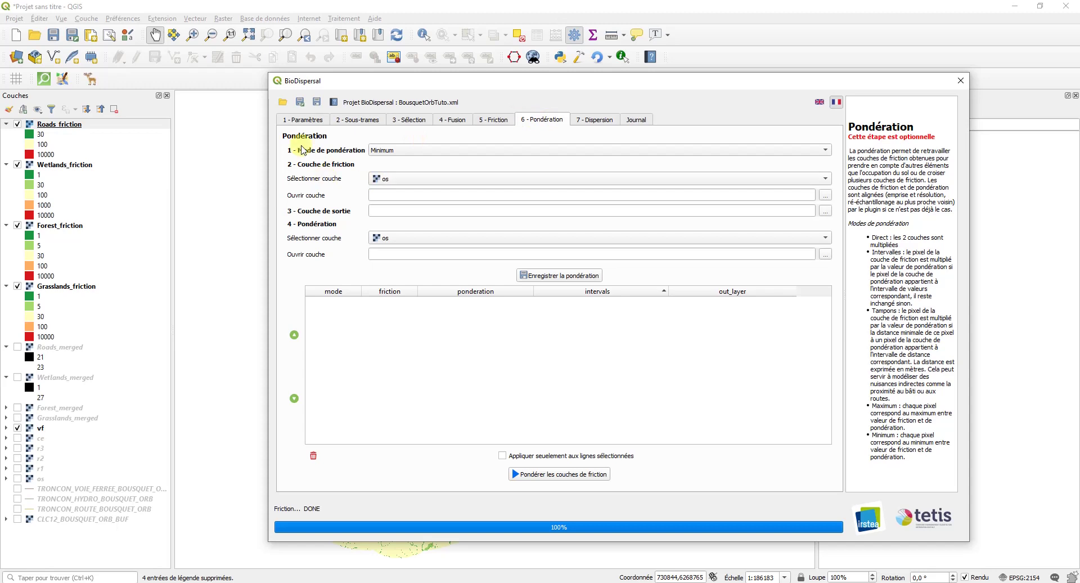
- Configure a Minimum weighting with Forest_friction as the friction layer and Wetlands_friction as the weighting layer
{"action": "left_click", "coordinate": [412, 151]}
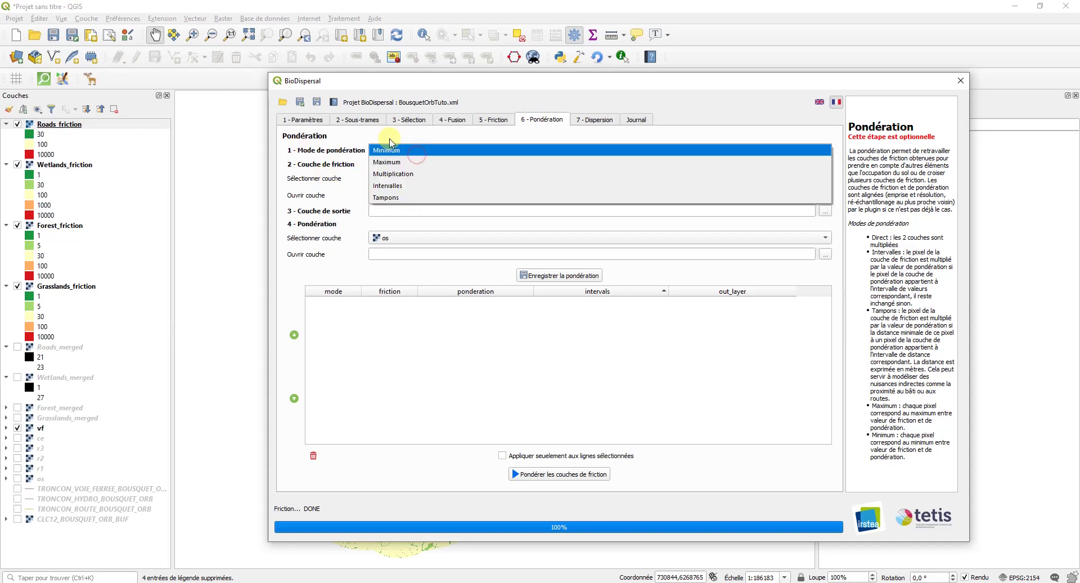
{"action": "left_click", "coordinate": [296, 187]}
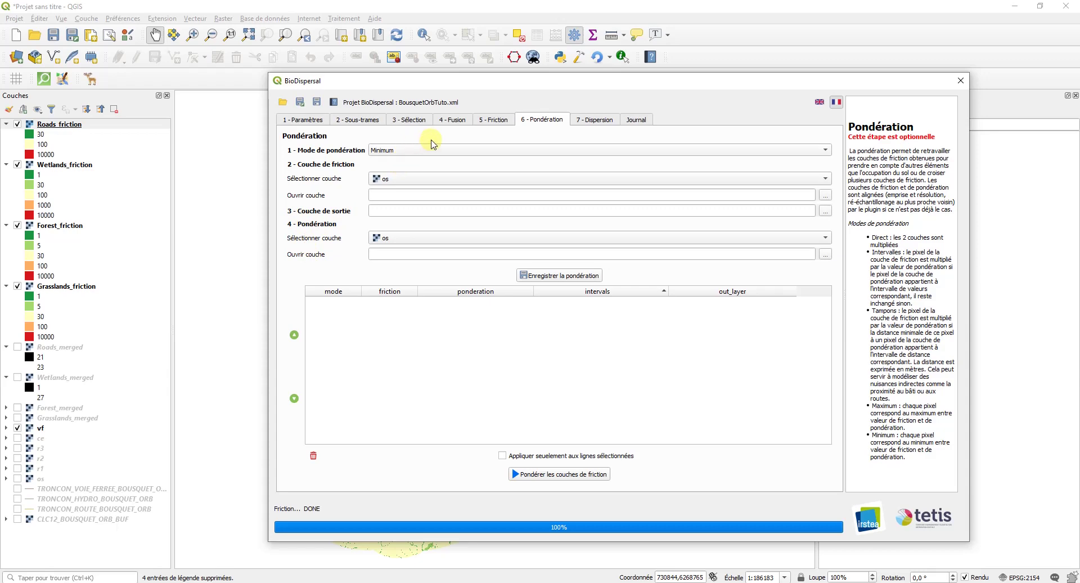
{"action": "left_click", "coordinate": [457, 179]}
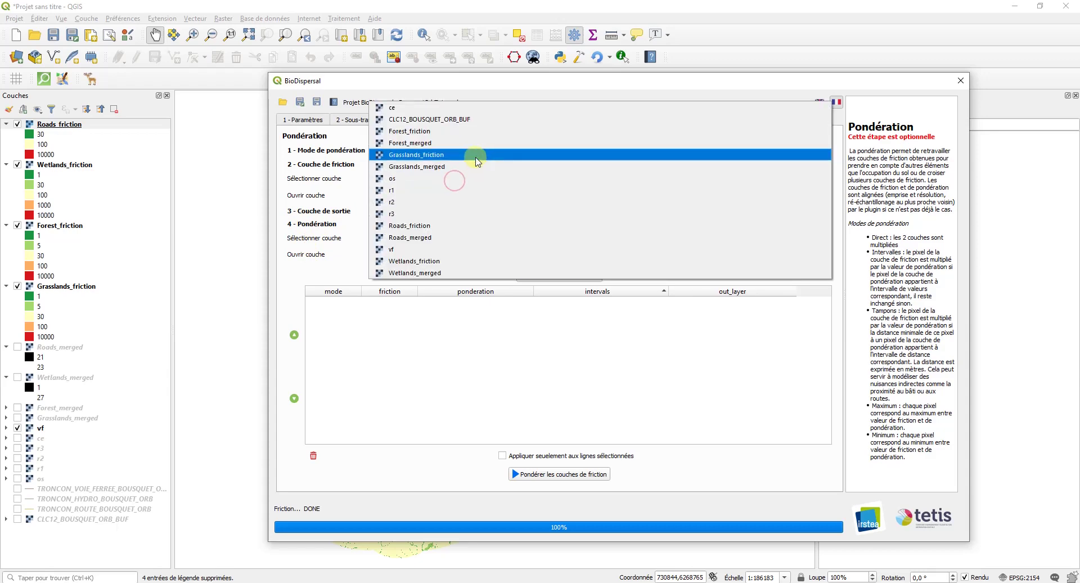
{"action": "left_click", "coordinate": [456, 142]}
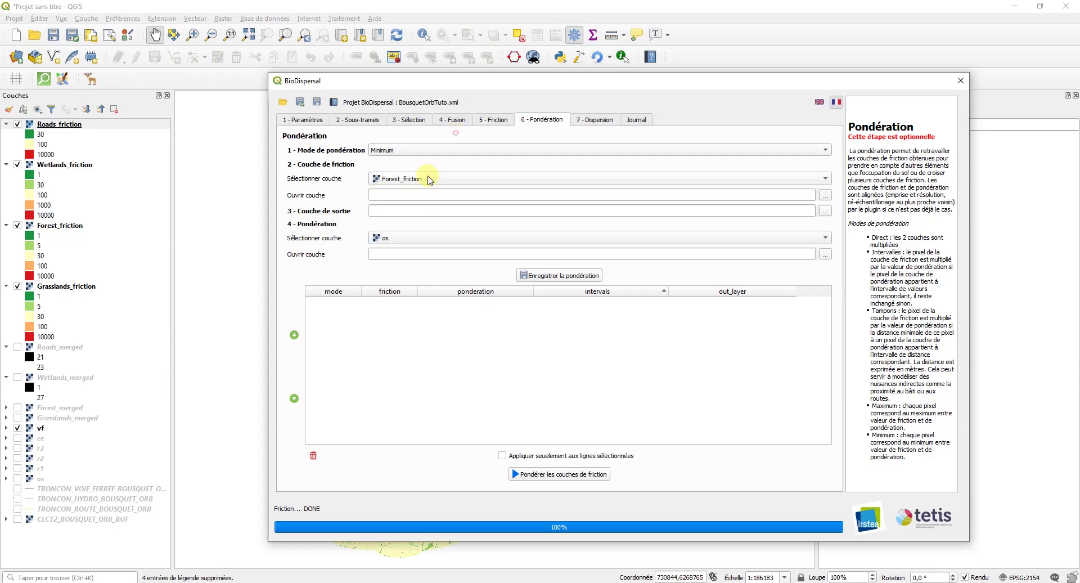
{"action": "left_click", "coordinate": [434, 241]}
{"action": "left_click", "coordinate": [419, 320]}
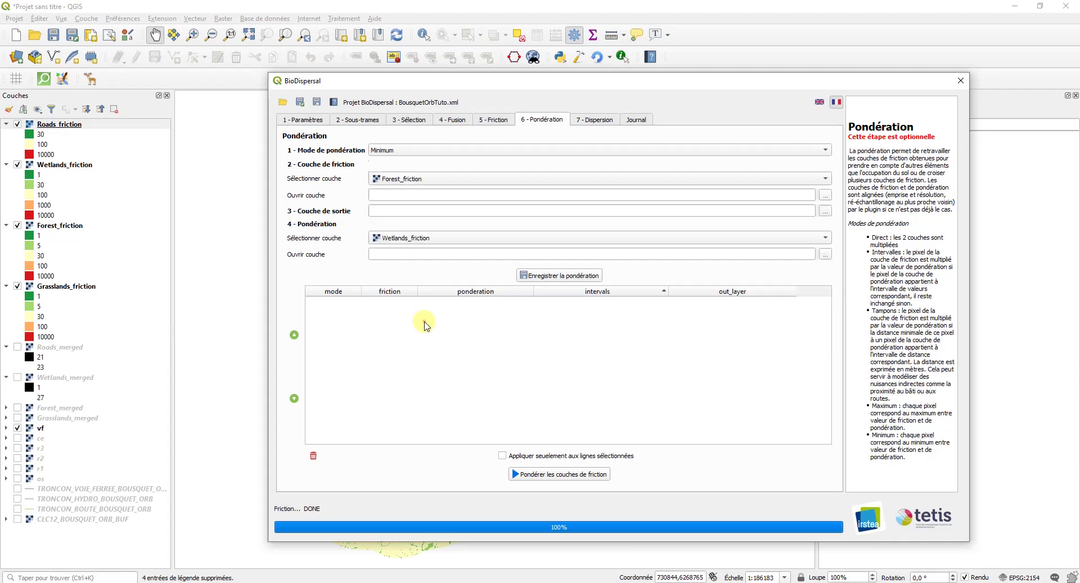
- Set the weighting's output layer to a TIF file named min_forest_wetlands in the Subnetworks folder
{"action": "left_click", "coordinate": [826, 213]}
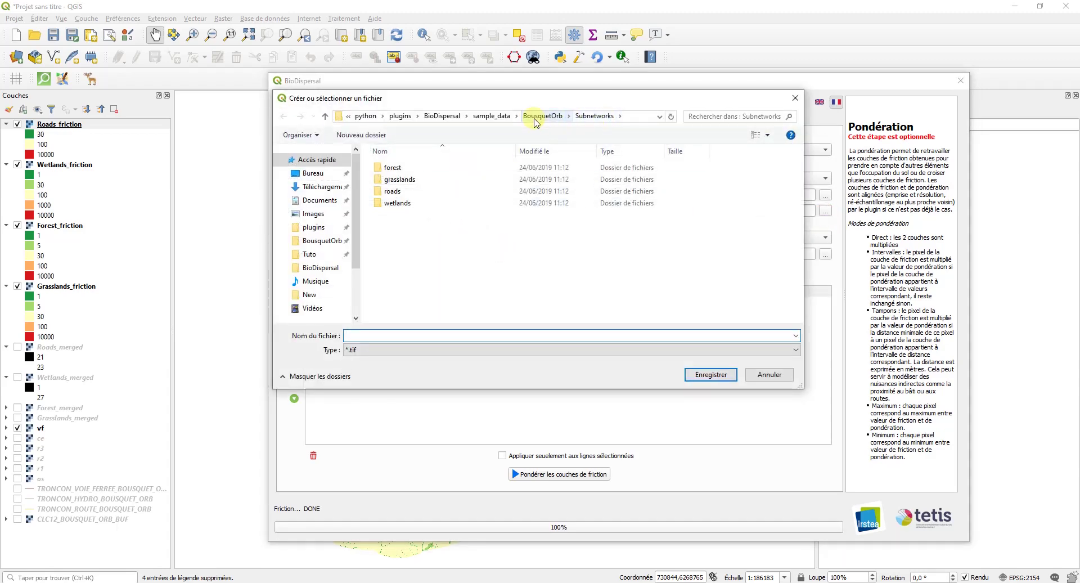
{"action": "left_click", "coordinate": [542, 117]}
{"action": "double_click", "coordinate": [427, 195]}
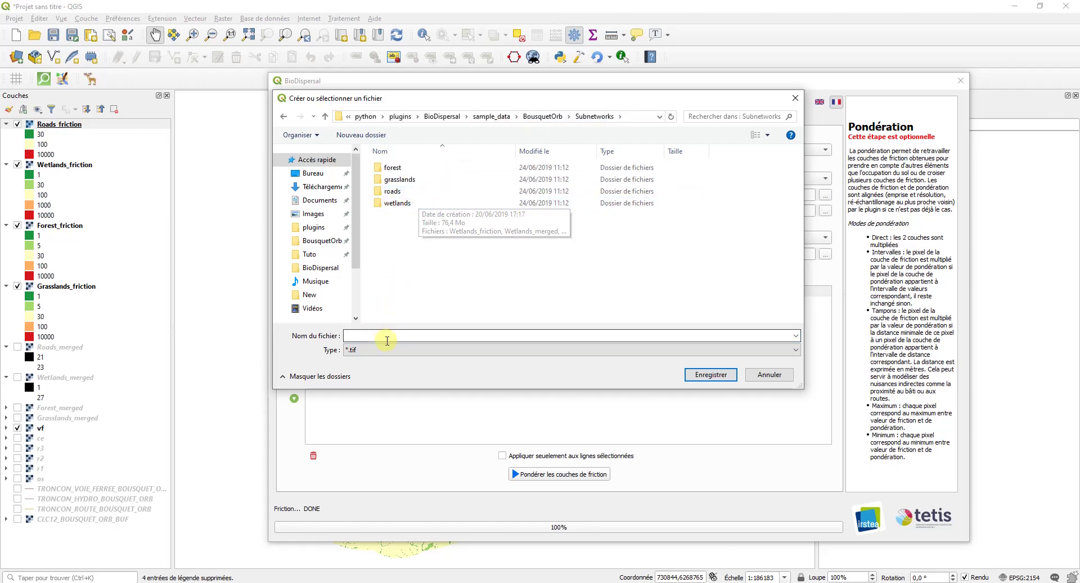
{"action": "left_click", "coordinate": [417, 206]}
{"action": "double_click", "coordinate": [417, 206]}
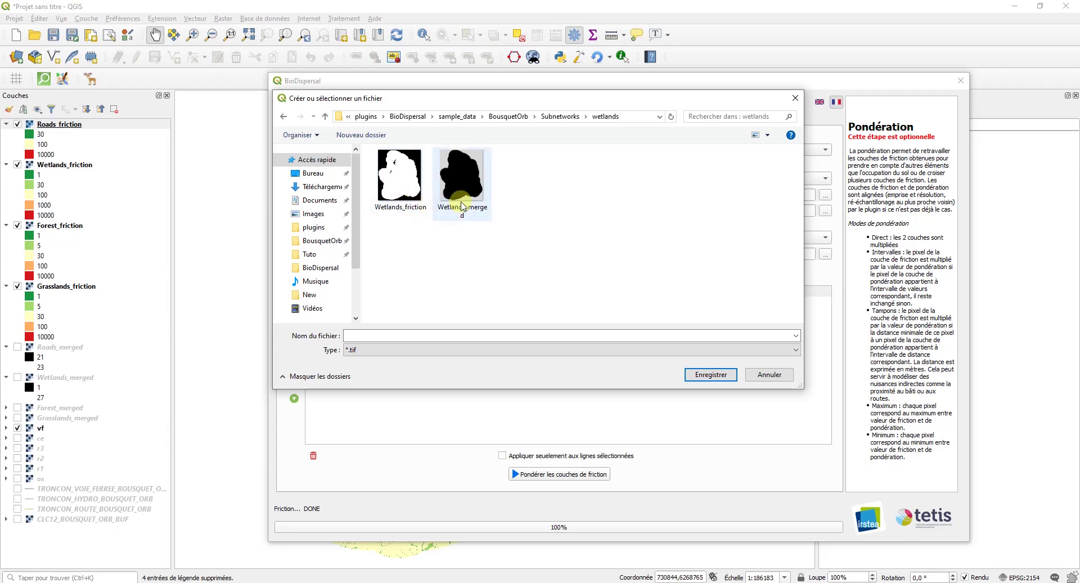
{"action": "left_click", "coordinate": [565, 113]}
{"action": "left_click", "coordinate": [397, 334]}
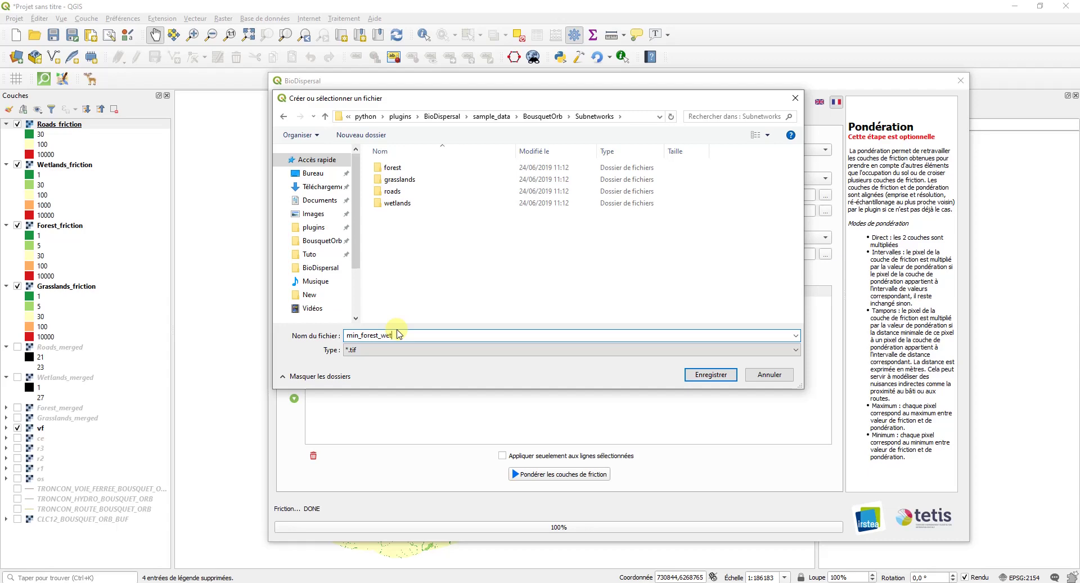
{"action": "type", "text": "min_forest_wetlands"}
{"action": "key", "text": "Return"}
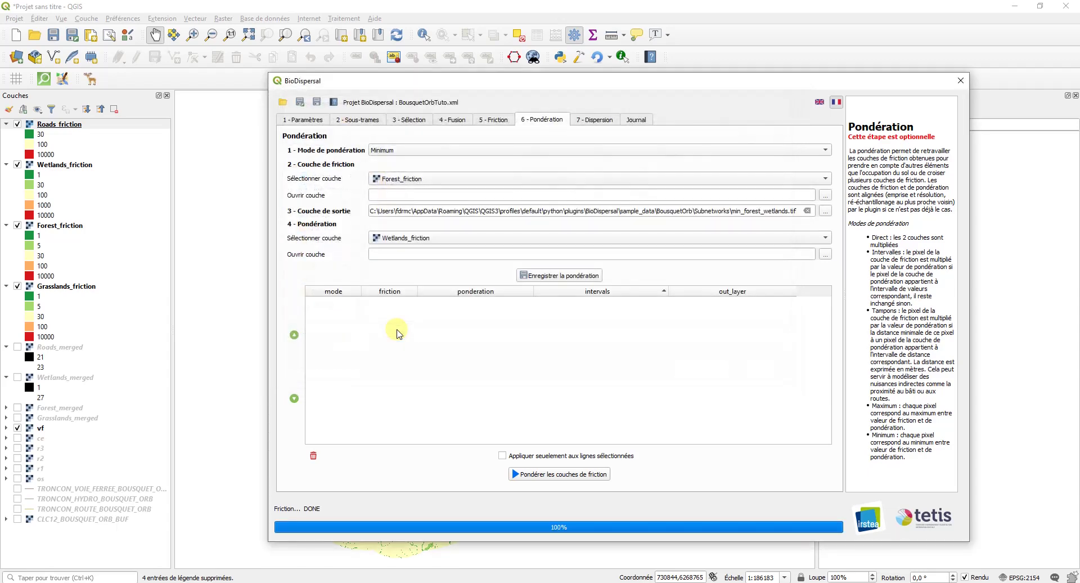
- Add the forest and wetlands weighting to the list and run the friction layer weighting
{"action": "left_click", "coordinate": [526, 275]}
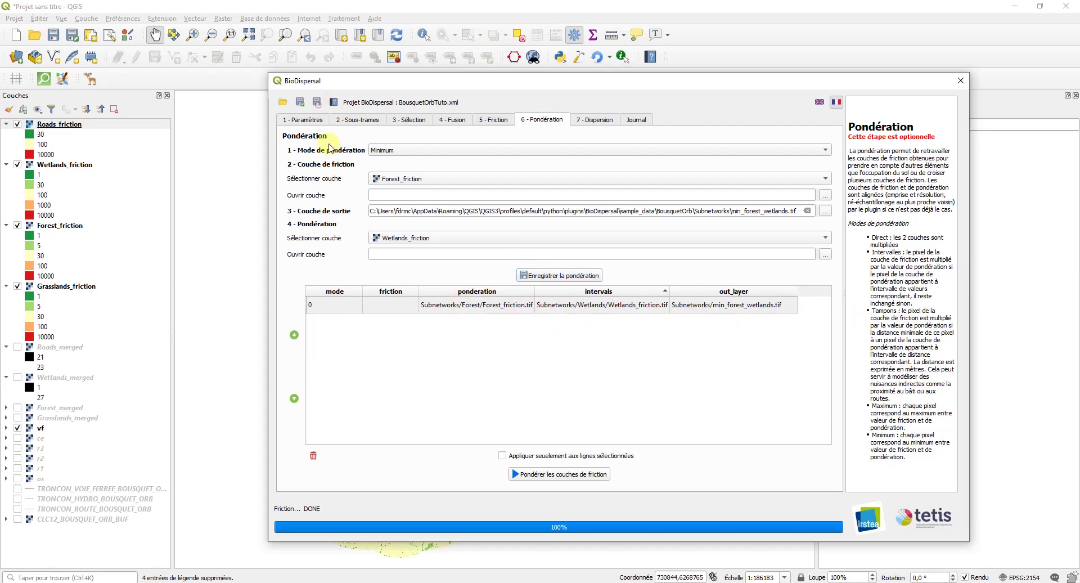
{"action": "left_click", "coordinate": [597, 480]}
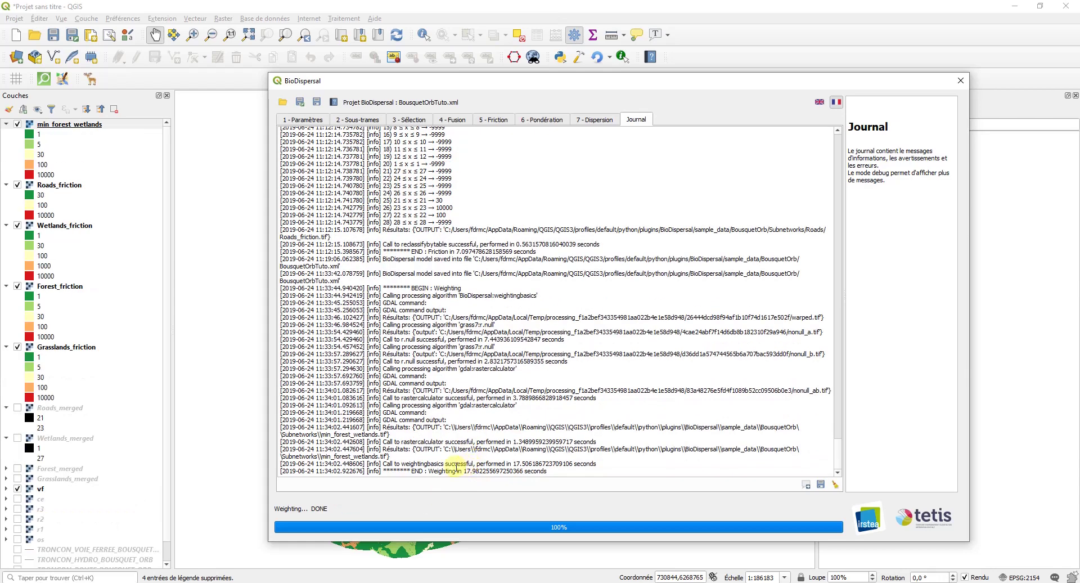
- Examine the min_forest_wetlands raster on the map
{"action": "left_click", "coordinate": [79, 123]}
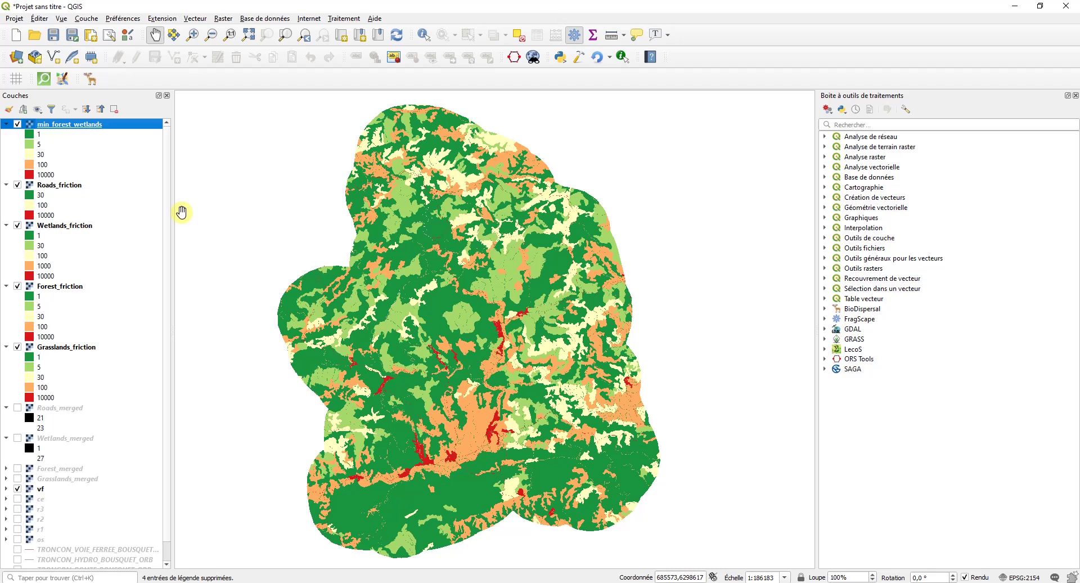
{"action": "left_click", "coordinate": [84, 187]}
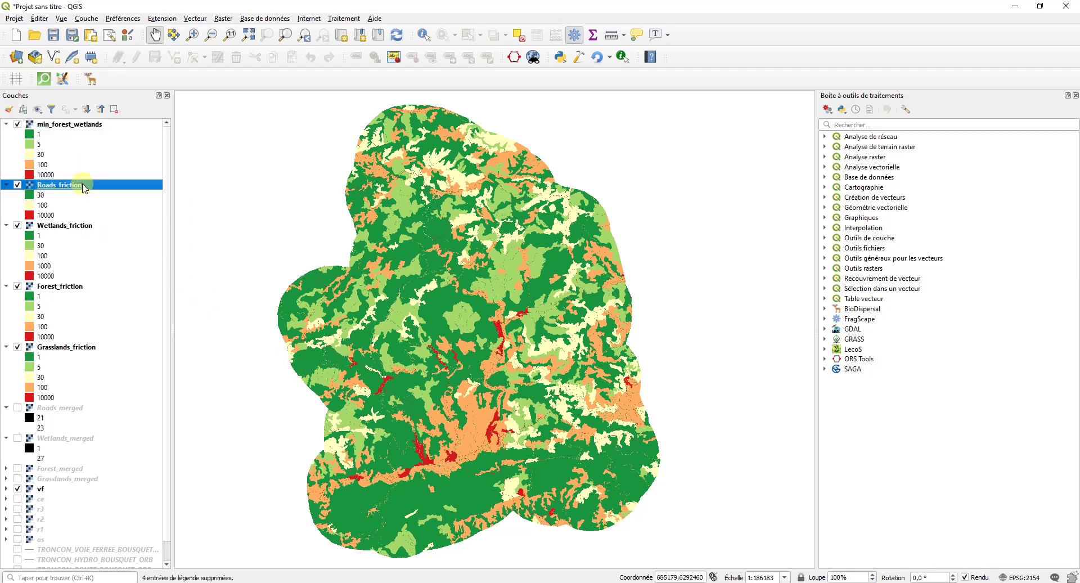
{"action": "left_click", "coordinate": [91, 128]}
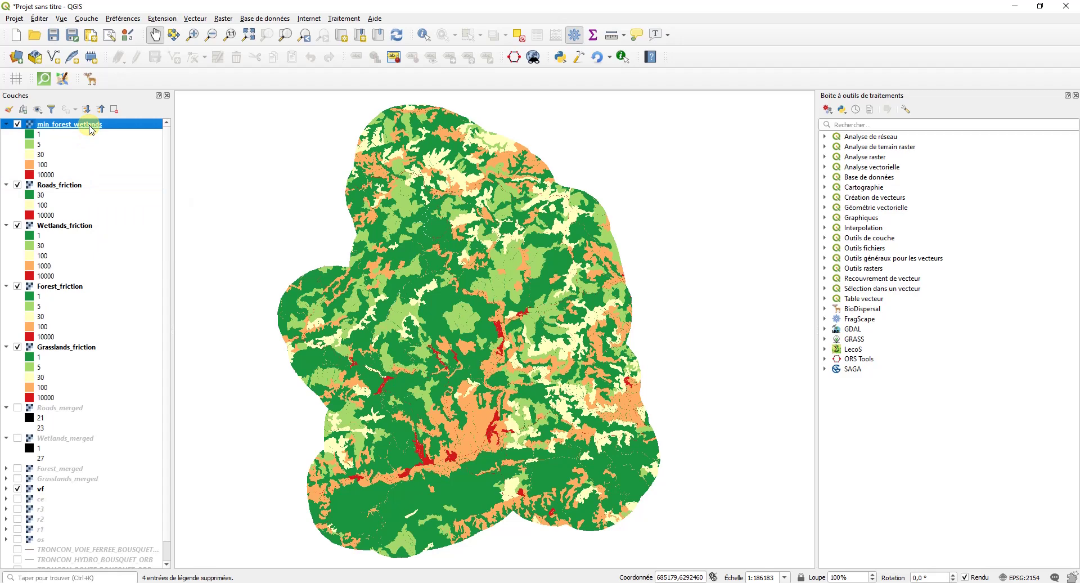
- Configure a Maximum weighting in BioDispersal with Grasslands_friction as the friction layer and Roads_friction as the weighting layer
{"action": "key", "text": "alt+Tab"}
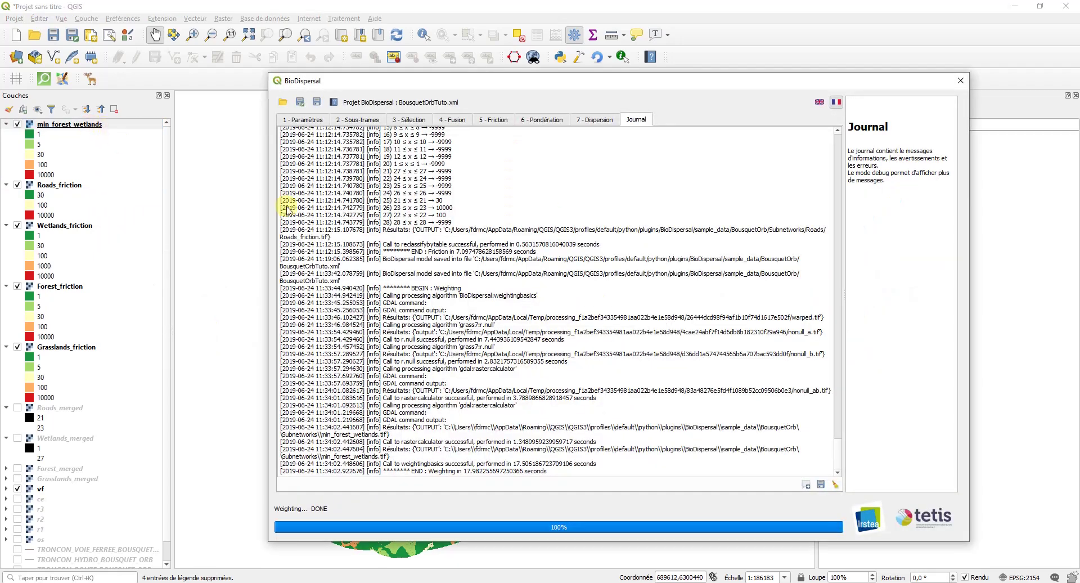
{"action": "left_click", "coordinate": [494, 119]}
{"action": "left_click", "coordinate": [549, 116]}
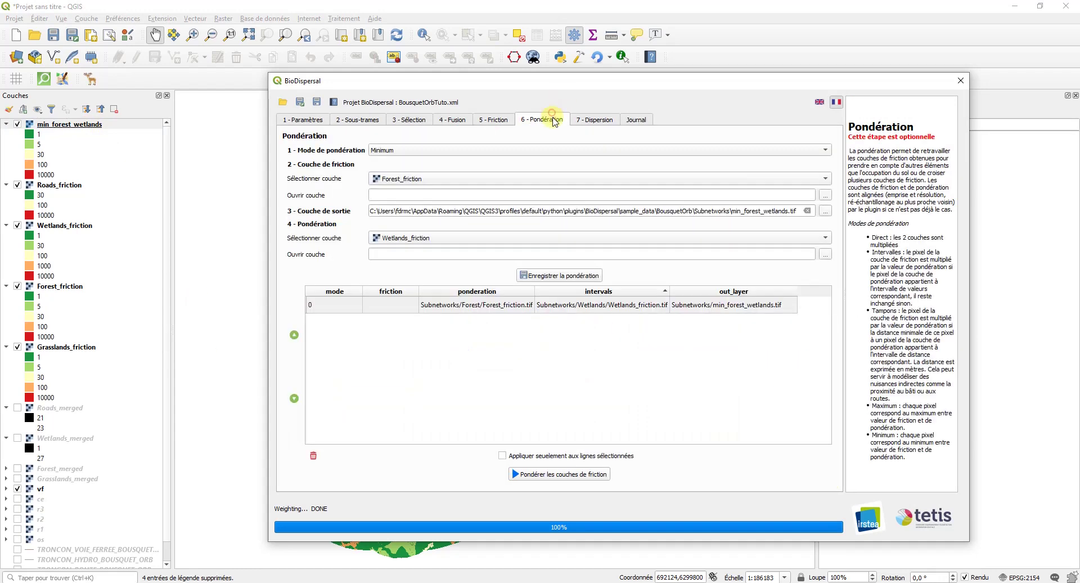
{"action": "left_click", "coordinate": [482, 154]}
{"action": "left_click", "coordinate": [424, 163]}
{"action": "left_click", "coordinate": [477, 180]}
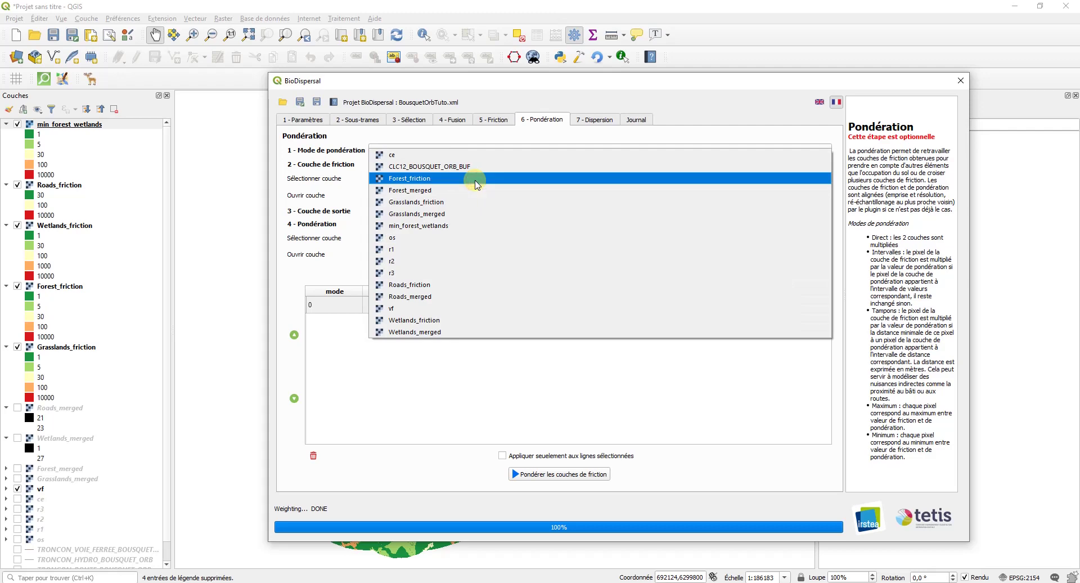
{"action": "left_click", "coordinate": [447, 202]}
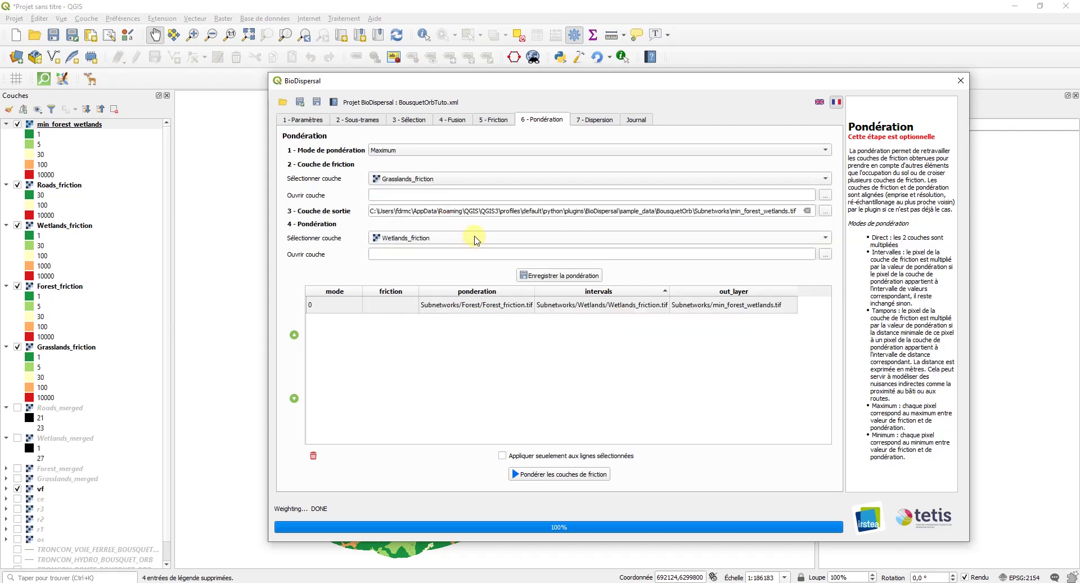
{"action": "left_click", "coordinate": [475, 239]}
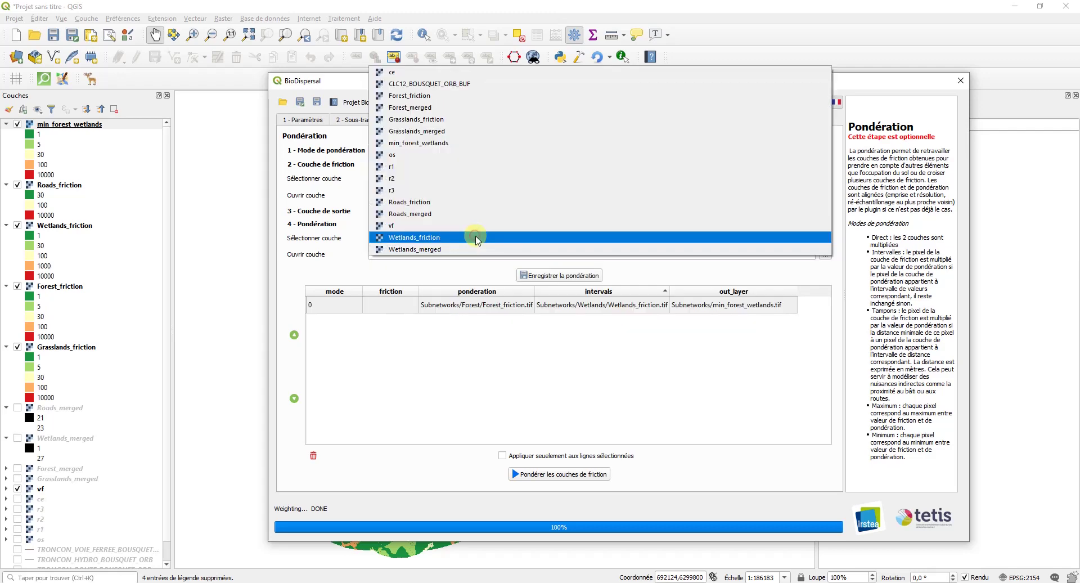
{"action": "left_click", "coordinate": [454, 208]}
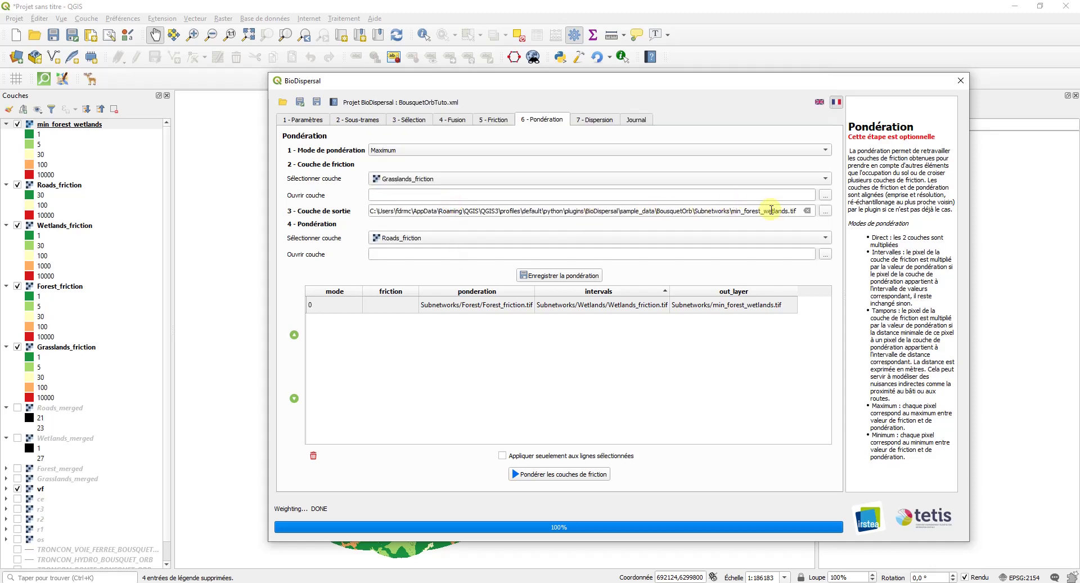
- Set the output file to max_grasslands_roads in the Subnetworks folder and add this weighting to the list
{"action": "left_click", "coordinate": [825, 211]}
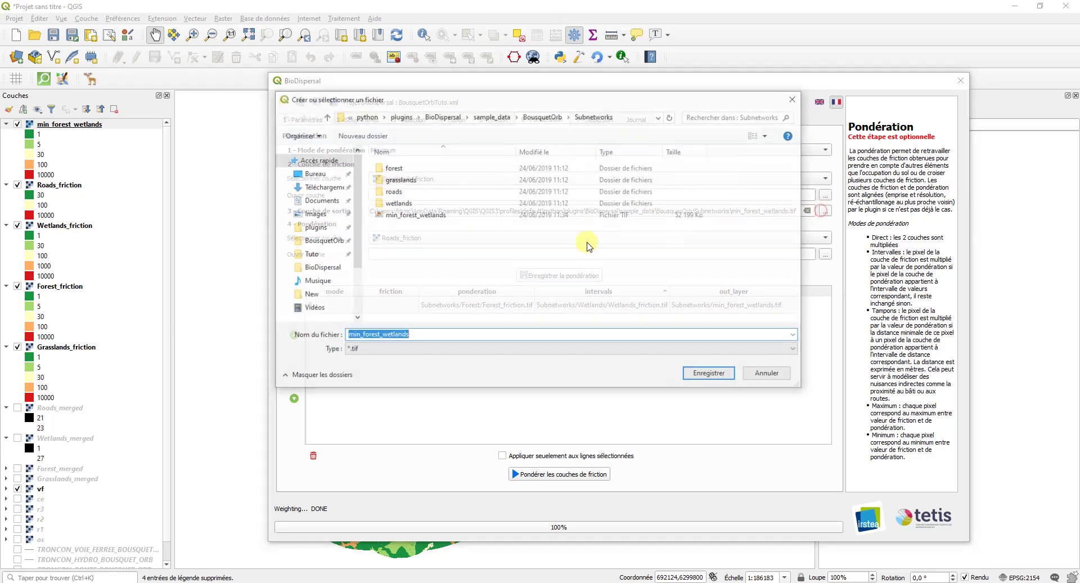
{"action": "type", "text": "max_grassla"}
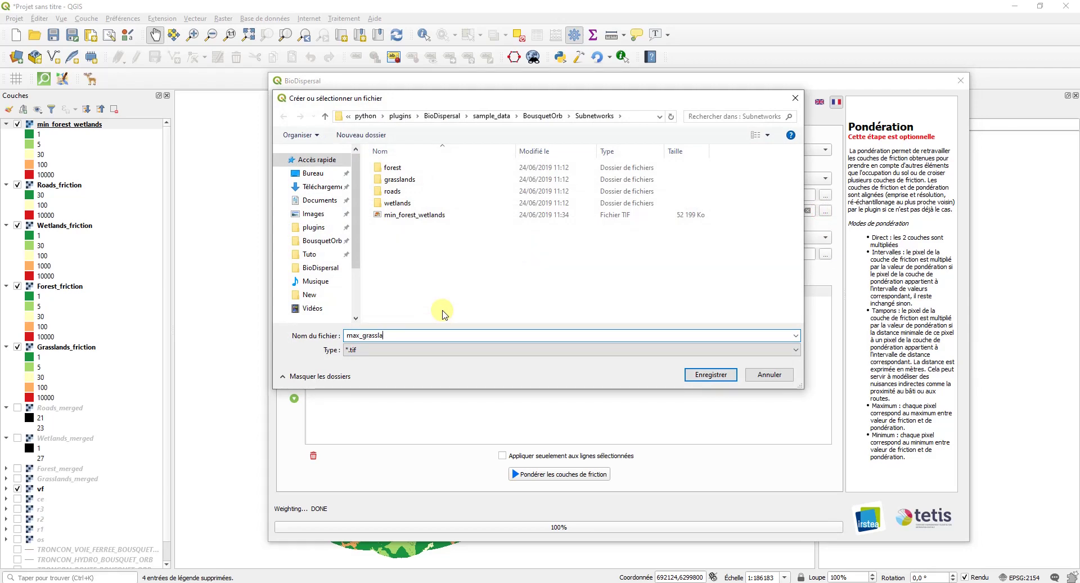
{"action": "type", "text": "s_roads"}
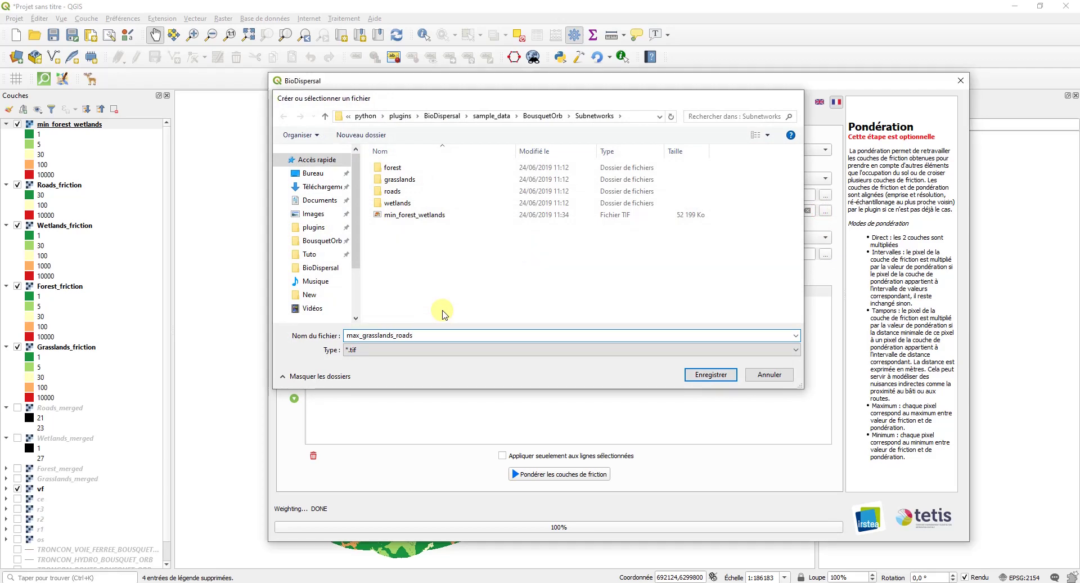
{"action": "key", "text": "Return"}
{"action": "left_click", "coordinate": [532, 275]}
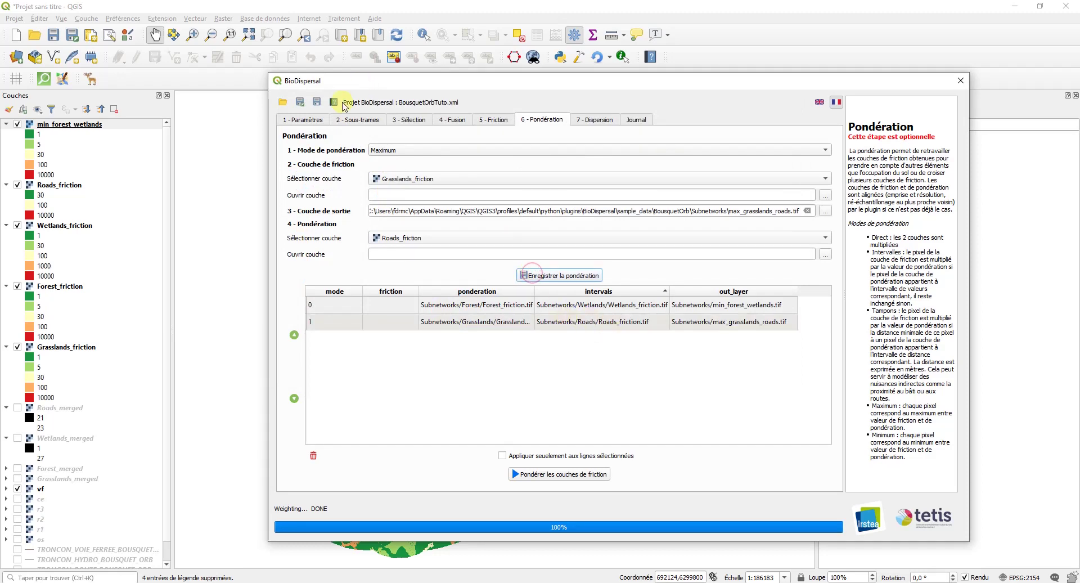
- Run the weighting on only the selected max_grasslands_roads row
{"action": "left_click", "coordinate": [568, 322]}
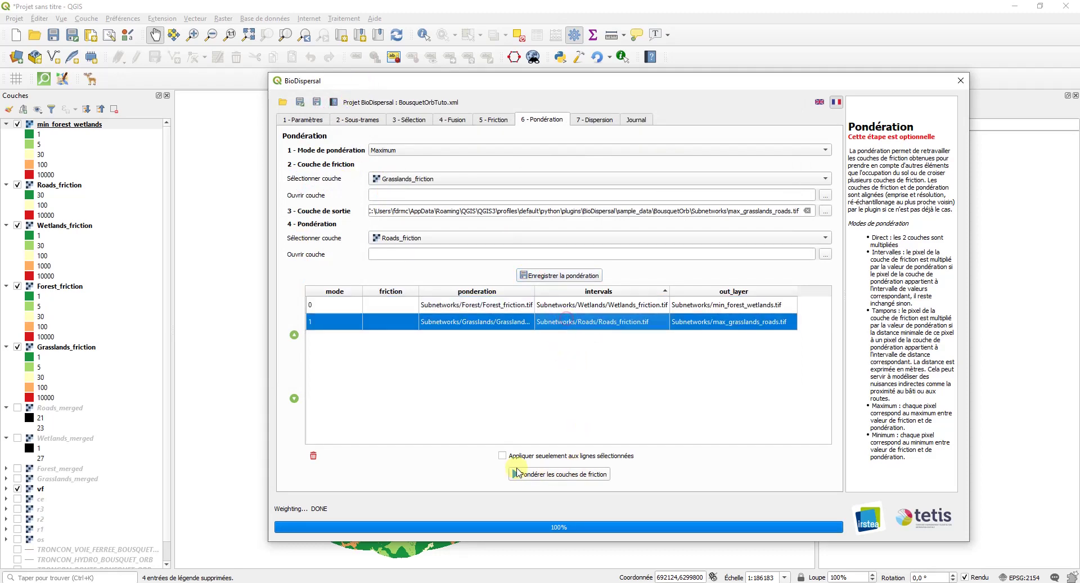
{"action": "left_click", "coordinate": [501, 455]}
{"action": "left_click", "coordinate": [555, 326]}
{"action": "left_click", "coordinate": [569, 476]}
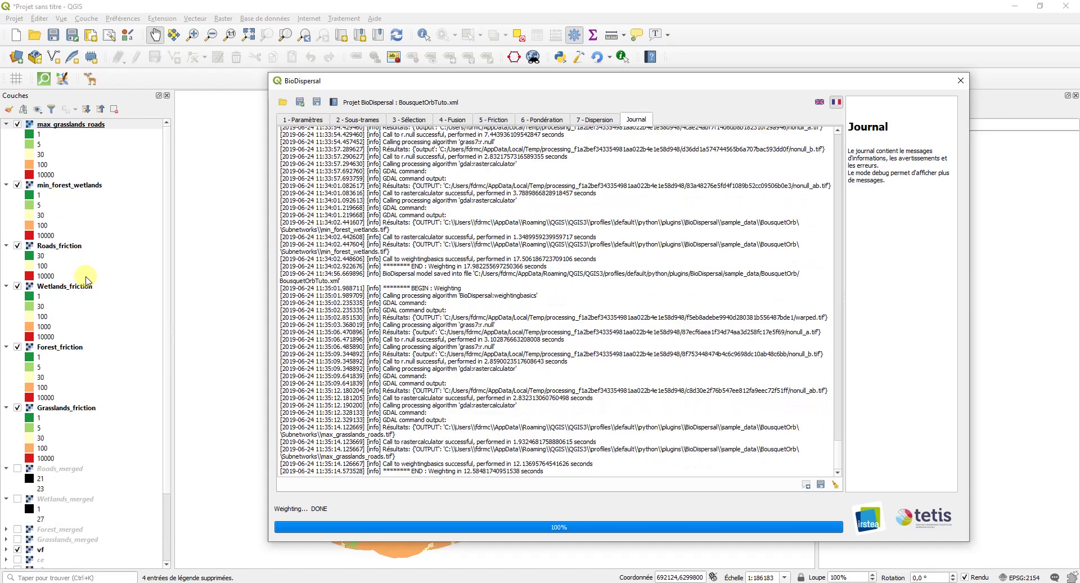
- Hide the max_grasslands_roads, min_forest_wetlands, Roads_friction and Wetlands_friction layers on the map
{"action": "left_click", "coordinate": [69, 288]}
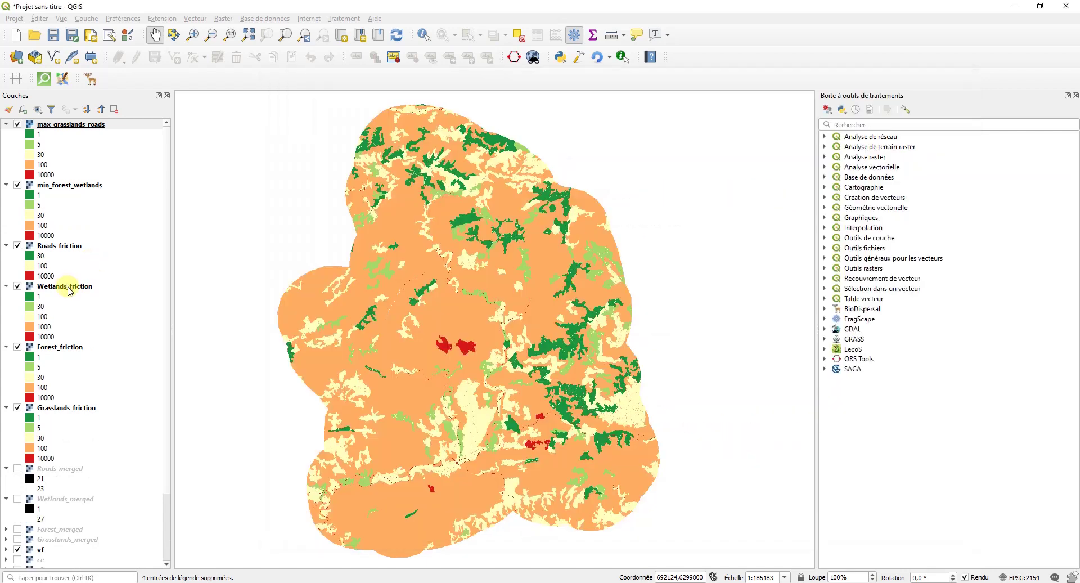
{"action": "left_click", "coordinate": [79, 129]}
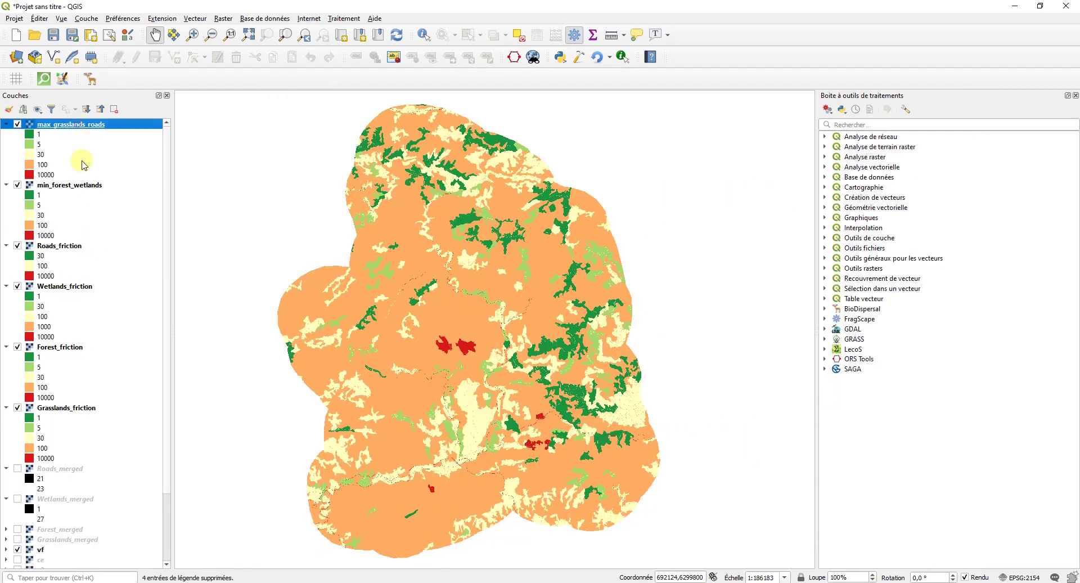
{"action": "key", "text": "space"}
{"action": "left_click", "coordinate": [73, 186]}
{"action": "key", "text": "space"}
{"action": "left_click", "coordinate": [59, 246]}
{"action": "key", "text": "space"}
{"action": "left_click", "coordinate": [69, 287]}
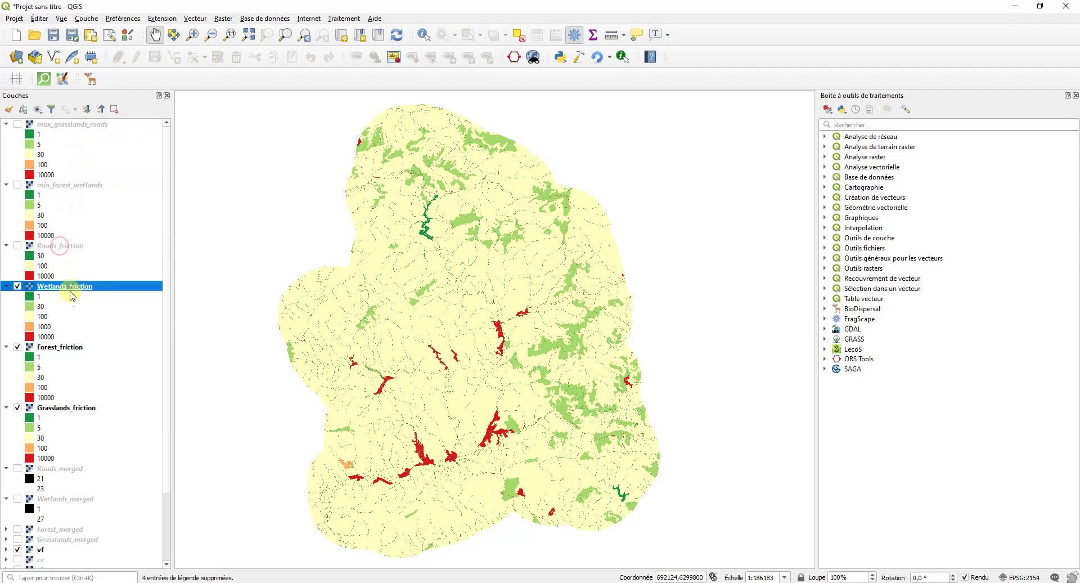
{"action": "key", "text": "space"}
- Inspect Forest_friction up close around the red 10000 area, and switch the display from it to max_grasslands_roads
{"action": "left_click", "coordinate": [68, 348]}
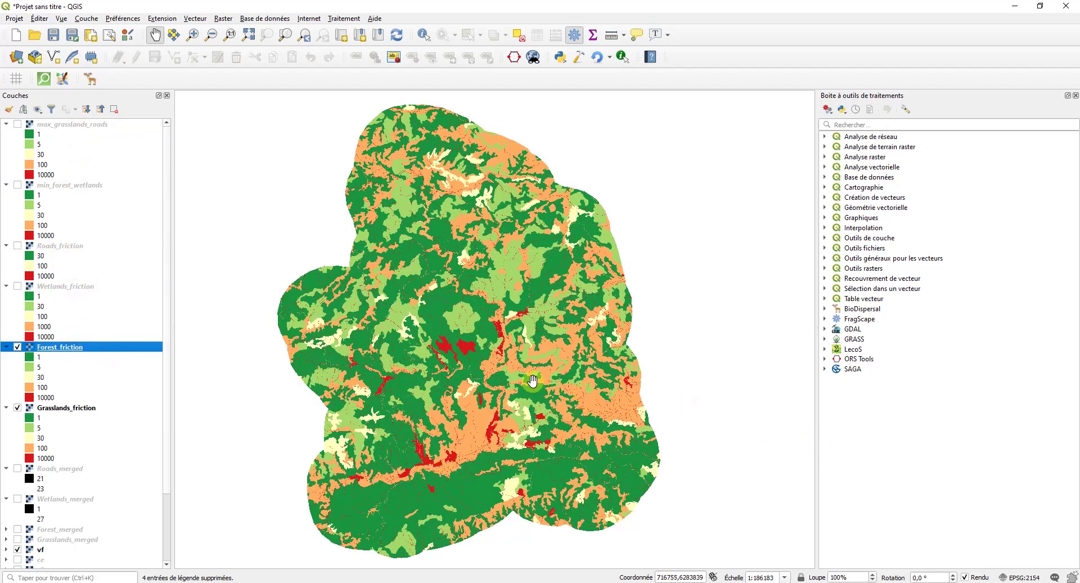
{"action": "scroll", "coordinate": [490, 335], "scroll_direction": "up", "scroll_amount": 3}
{"action": "scroll", "coordinate": [481, 338], "scroll_direction": "up", "scroll_amount": 2}
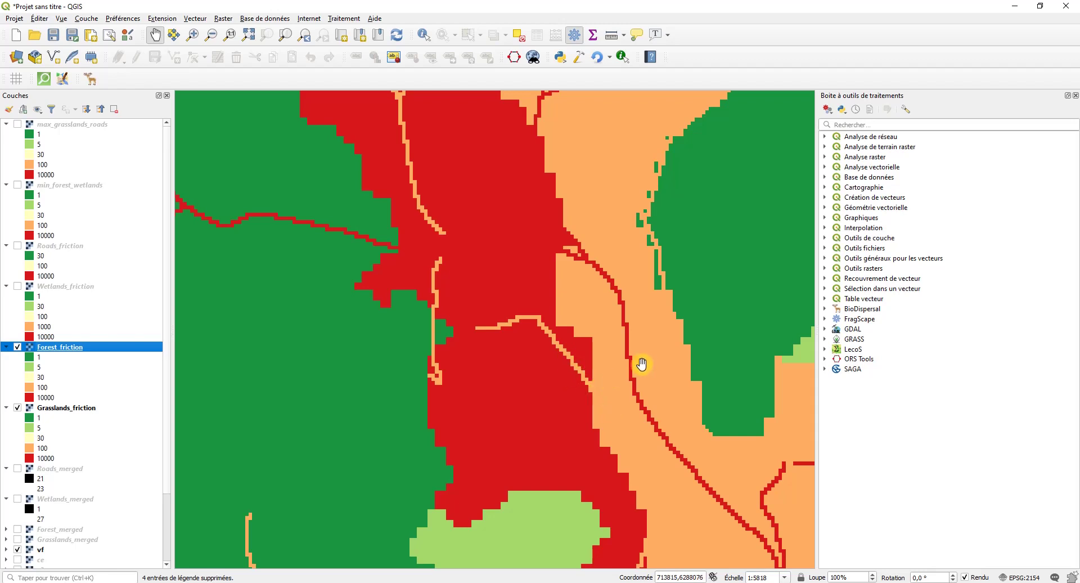
{"action": "left_click", "coordinate": [580, 378]}
{"action": "scroll", "coordinate": [588, 381], "scroll_direction": "down", "scroll_amount": 1}
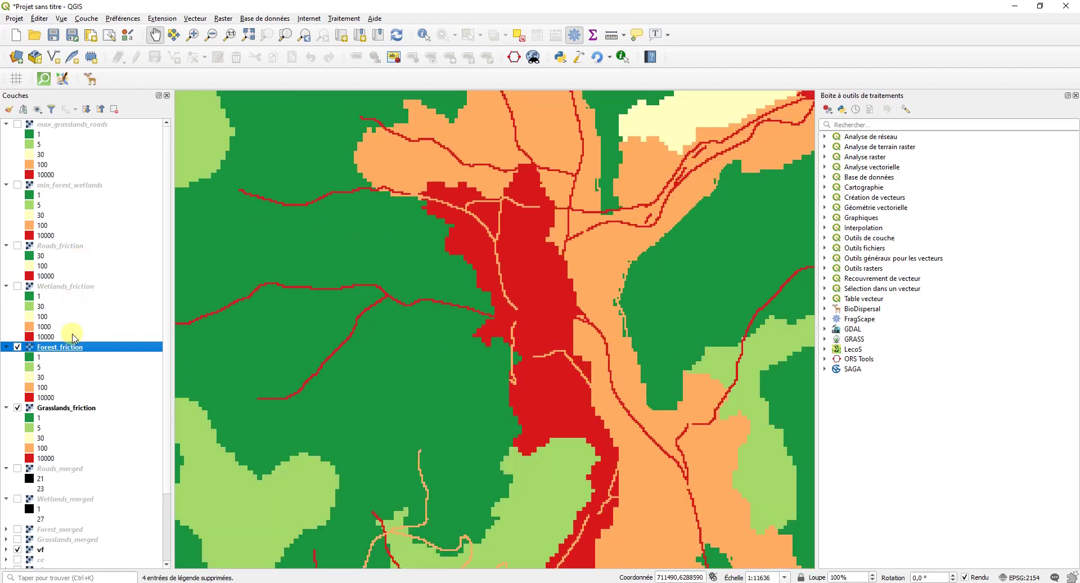
{"action": "key", "text": "space"}
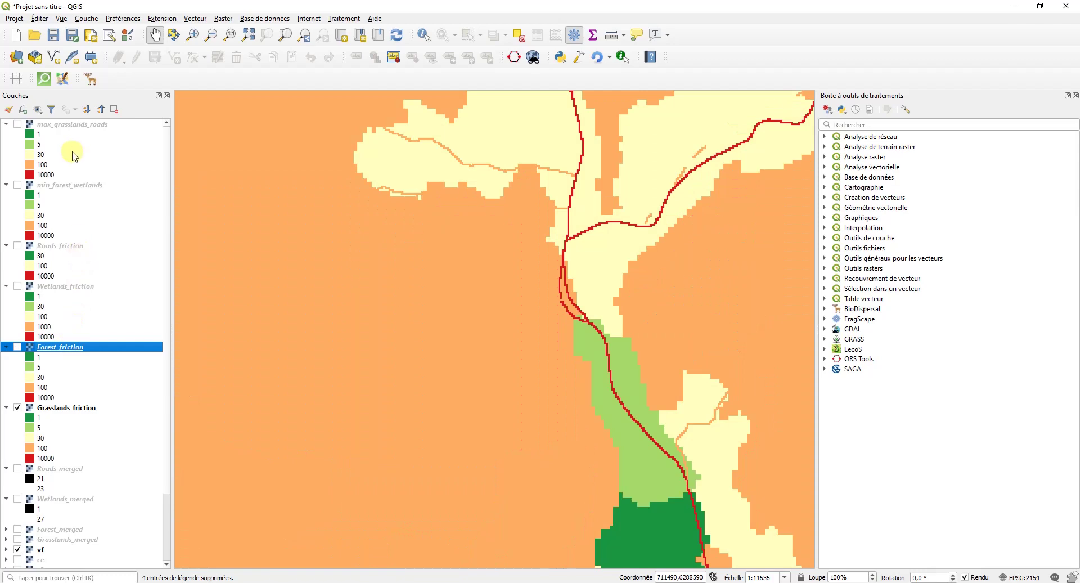
{"action": "left_click", "coordinate": [77, 127]}
{"action": "key", "text": "space"}
{"action": "scroll", "coordinate": [495, 290], "scroll_direction": "down", "scroll_amount": 2}
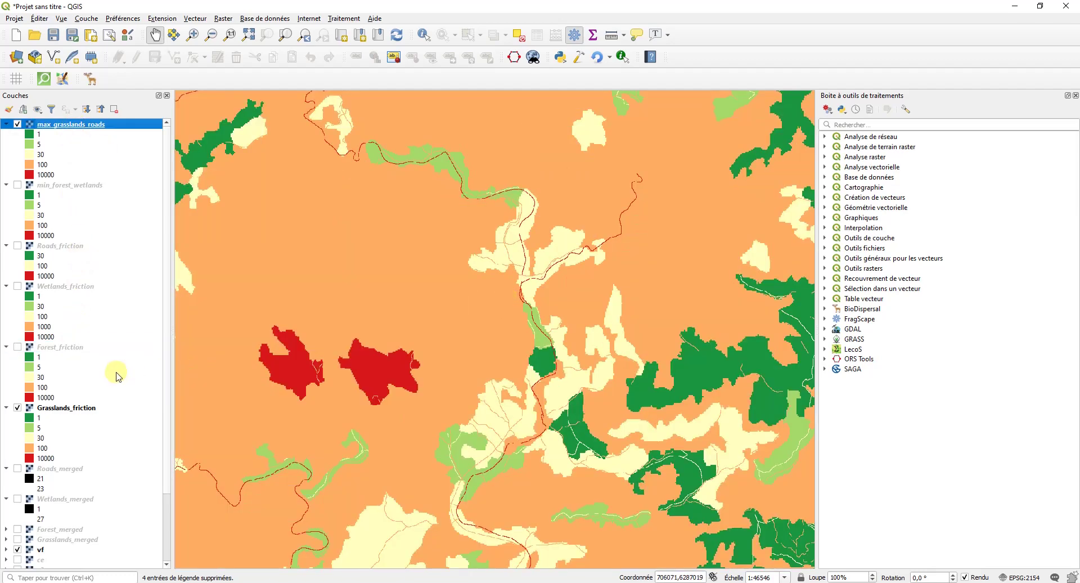
- Examine the roads crossing the grasslands in max_grasslands_roads, toggling that layer off and on to compare it with Grasslands_friction
{"action": "scroll", "coordinate": [462, 191], "scroll_direction": "up", "scroll_amount": 1}
{"action": "left_click_drag", "start_coordinate": [469, 196], "coordinate": [428, 297]}
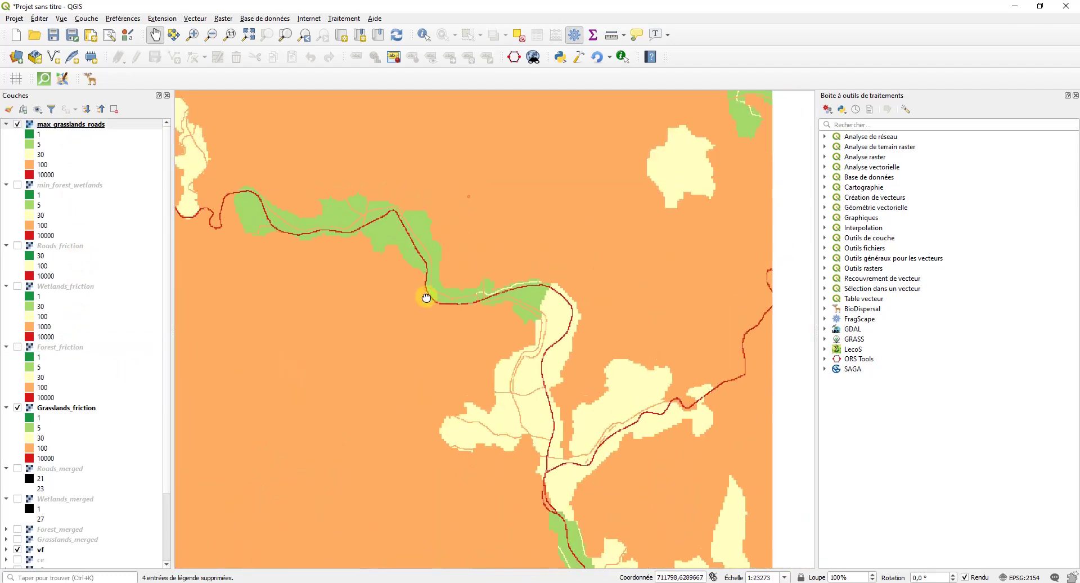
{"action": "scroll", "coordinate": [434, 214], "scroll_direction": "up", "scroll_amount": 1}
{"action": "scroll", "coordinate": [400, 279], "scroll_direction": "down", "scroll_amount": 2}
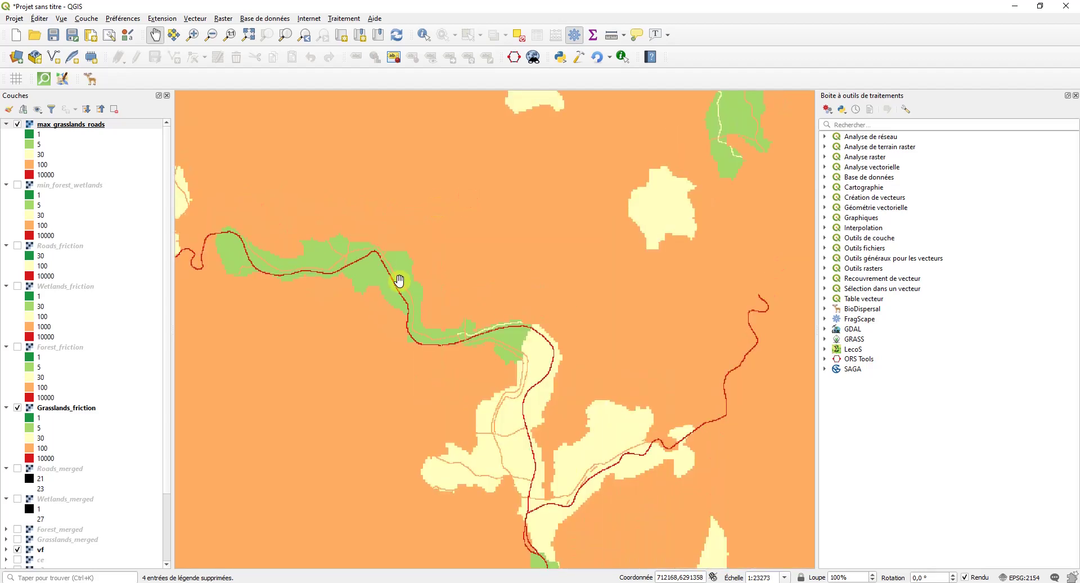
{"action": "scroll", "coordinate": [399, 281], "scroll_direction": "down", "scroll_amount": 2}
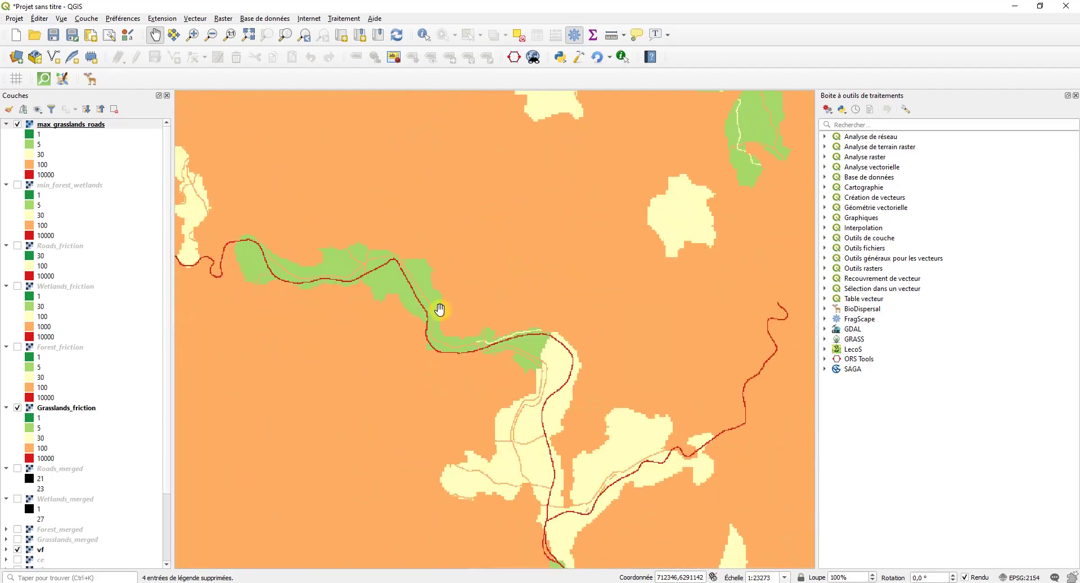
{"action": "scroll", "coordinate": [436, 308], "scroll_direction": "up", "scroll_amount": 3}
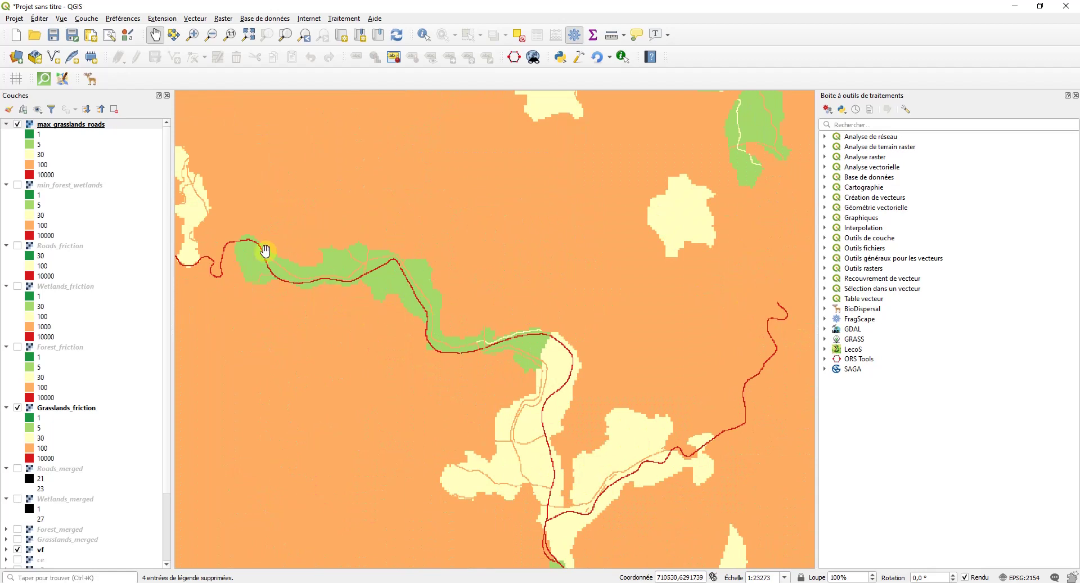
{"action": "left_click", "coordinate": [105, 125]}
{"action": "key", "text": "space"}
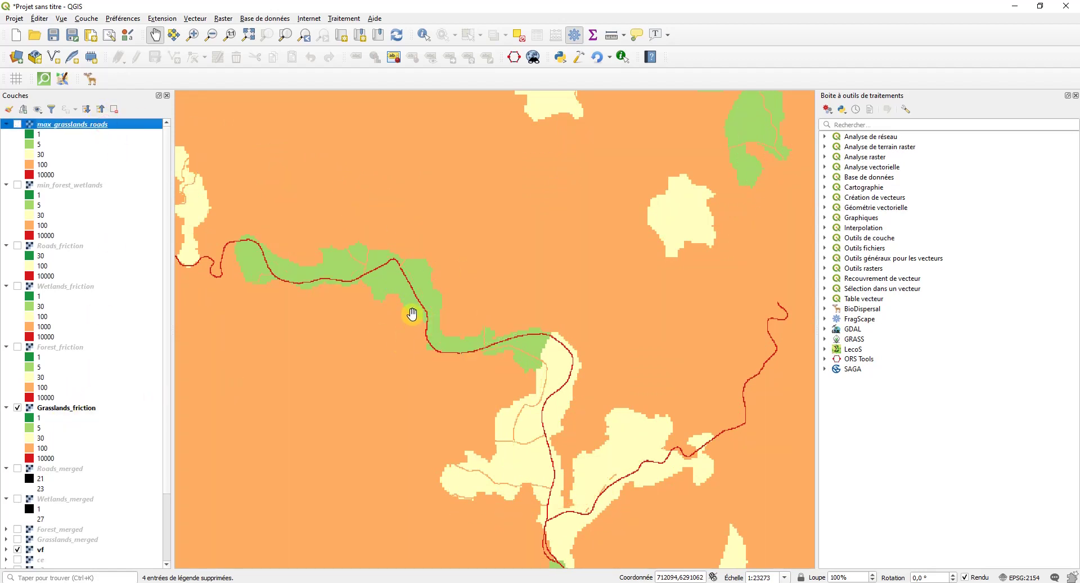
{"action": "key", "text": "space"}
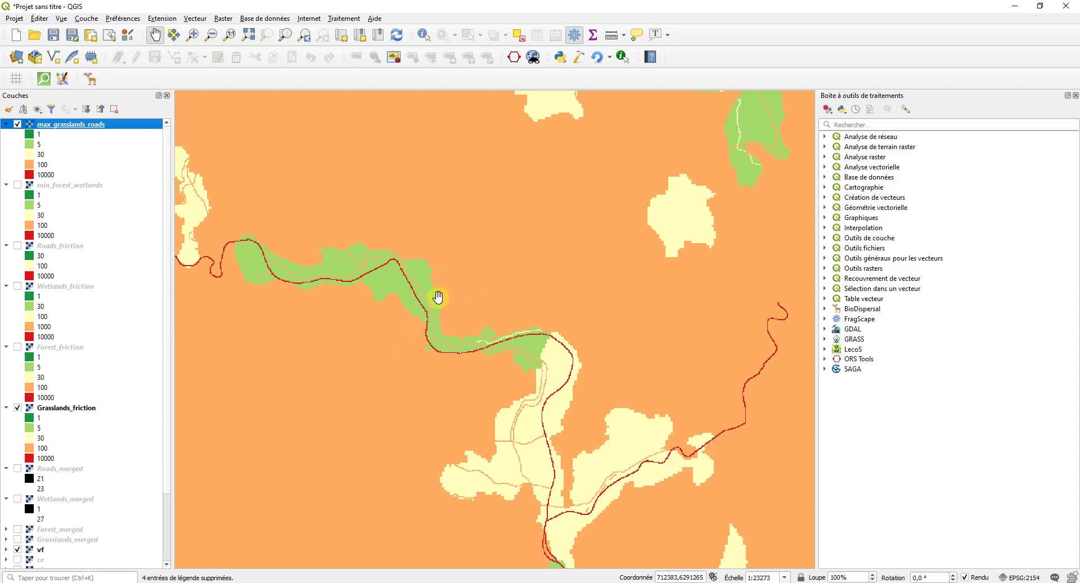
{"action": "scroll", "coordinate": [425, 294], "scroll_direction": "up", "scroll_amount": 2}
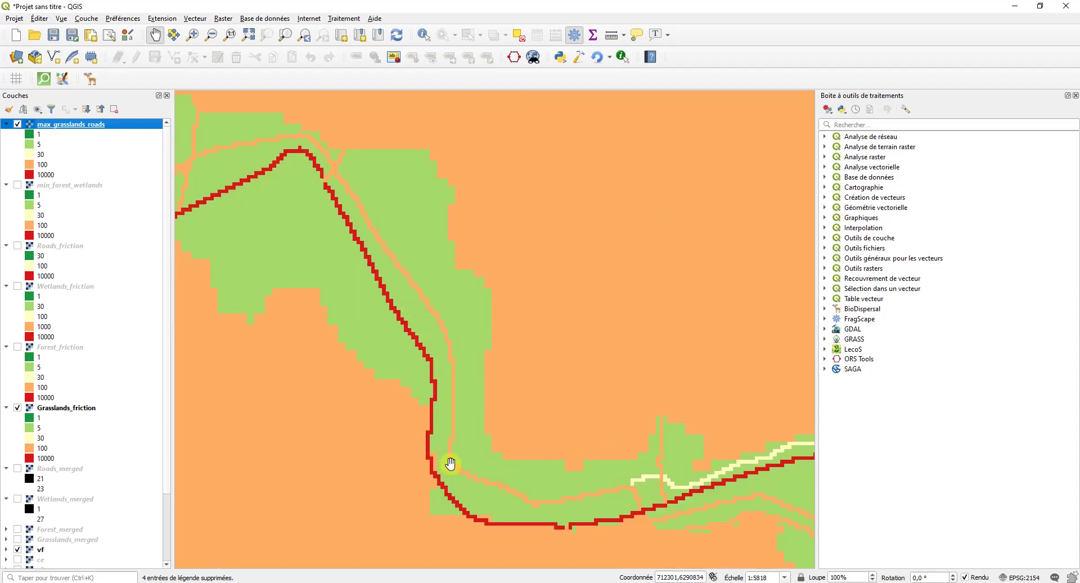
{"action": "scroll", "coordinate": [532, 501], "scroll_direction": "down", "scroll_amount": 1}
{"action": "scroll", "coordinate": [588, 498], "scroll_direction": "down", "scroll_amount": 1}
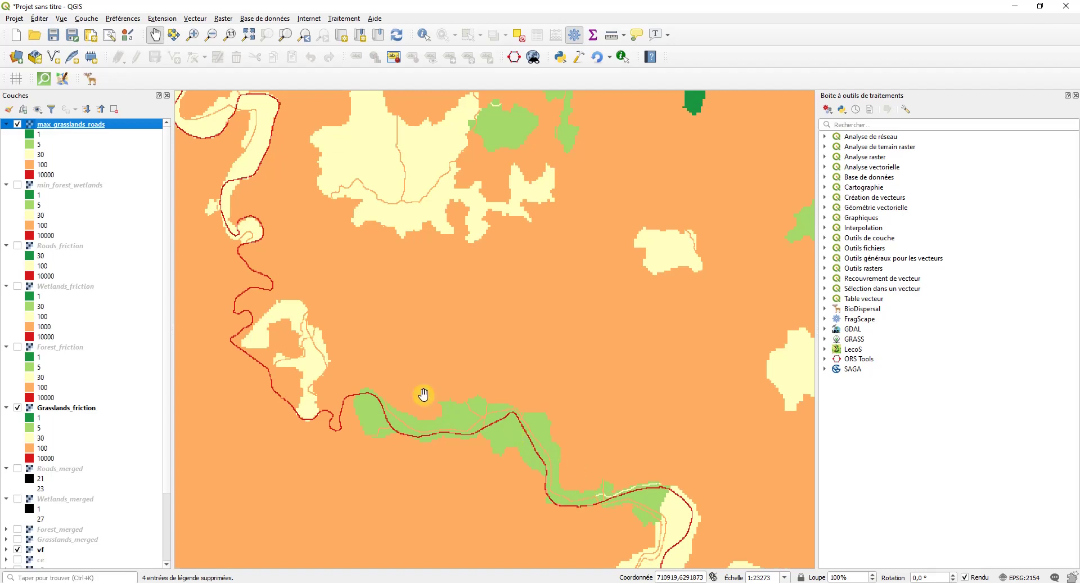
{"action": "scroll", "coordinate": [424, 395], "scroll_direction": "down", "scroll_amount": 3}
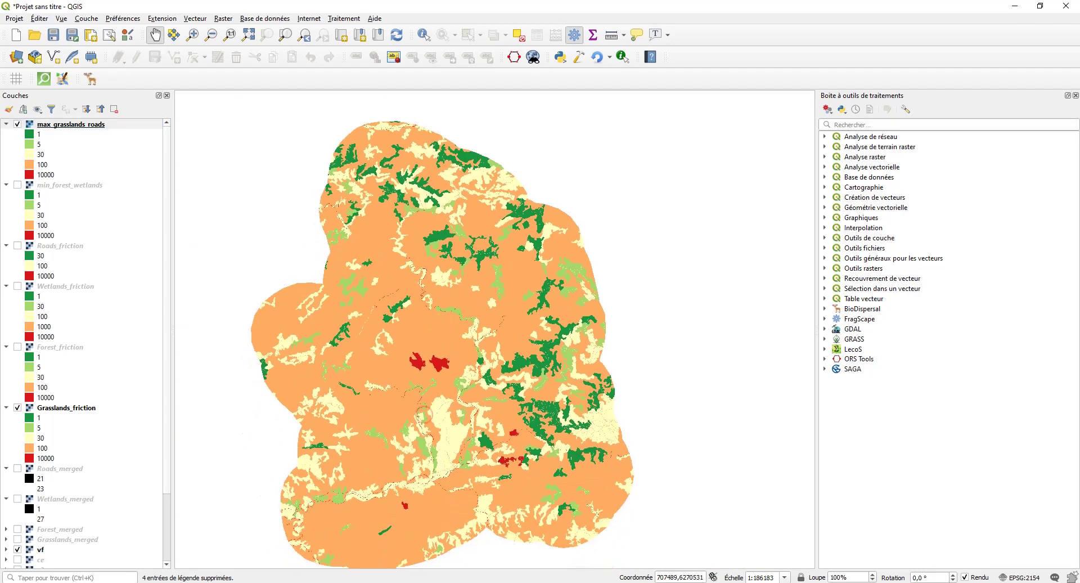
- Switch to BioDispersal's weighting step and set the mode to Intervalles with Forest_friction as the friction layer
{"action": "key", "text": "alt+Tab"}
{"action": "left_click", "coordinate": [530, 121]}
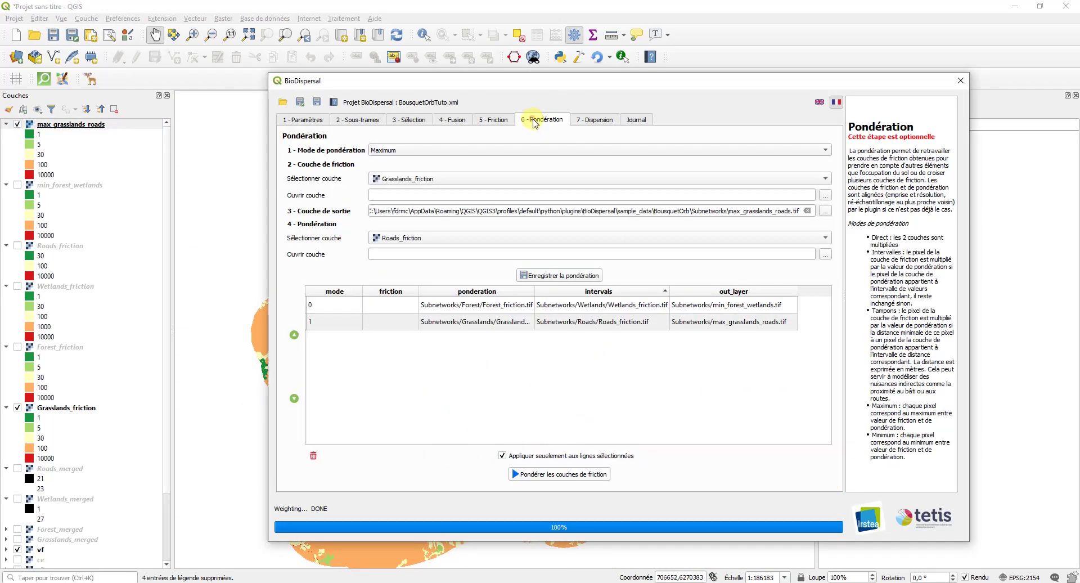
{"action": "left_click", "coordinate": [506, 149]}
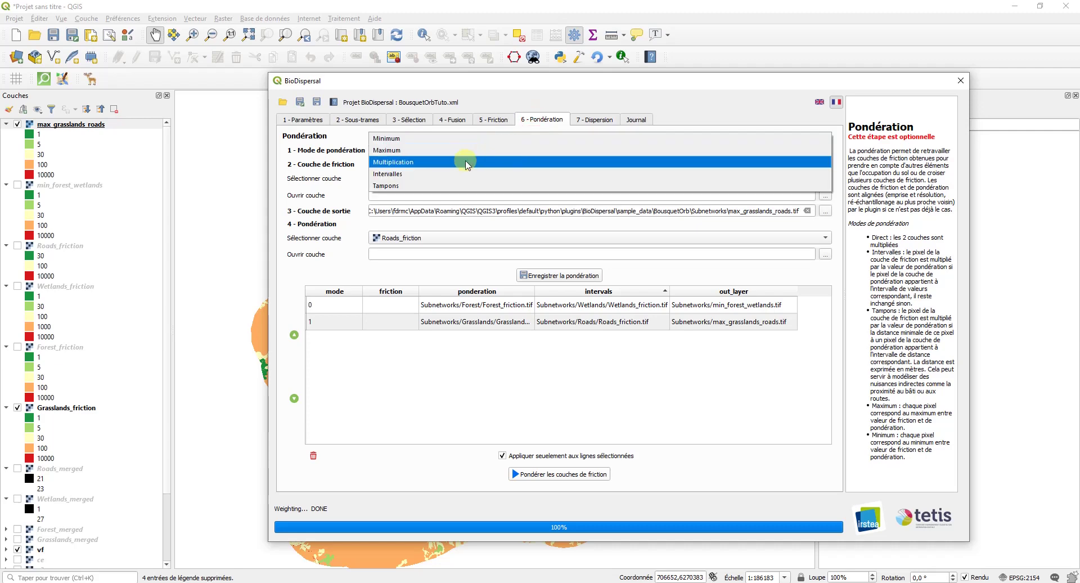
{"action": "left_click", "coordinate": [415, 179]}
{"action": "left_click", "coordinate": [430, 149]}
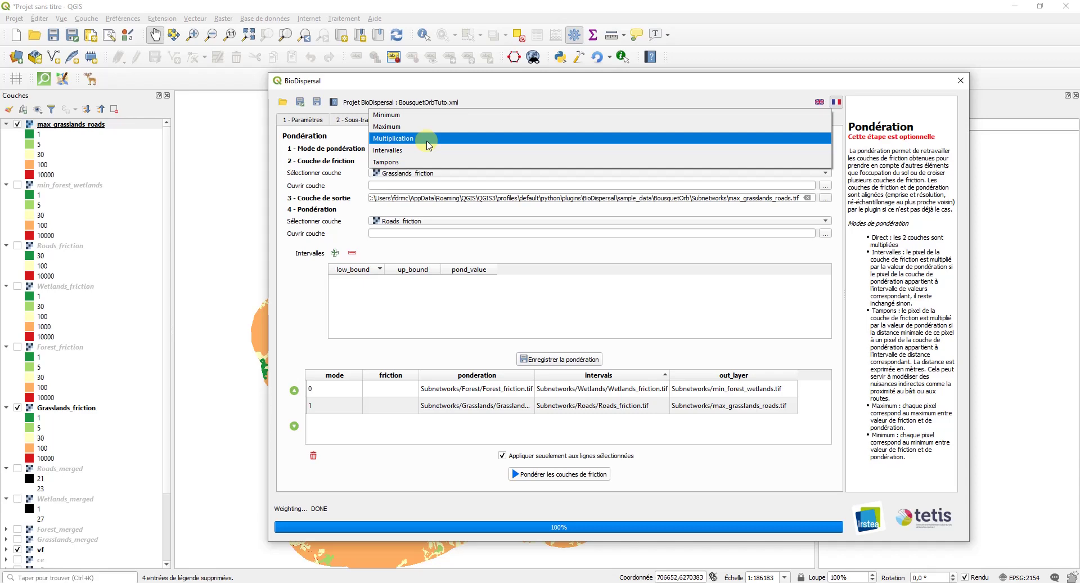
{"action": "left_click", "coordinate": [410, 150]}
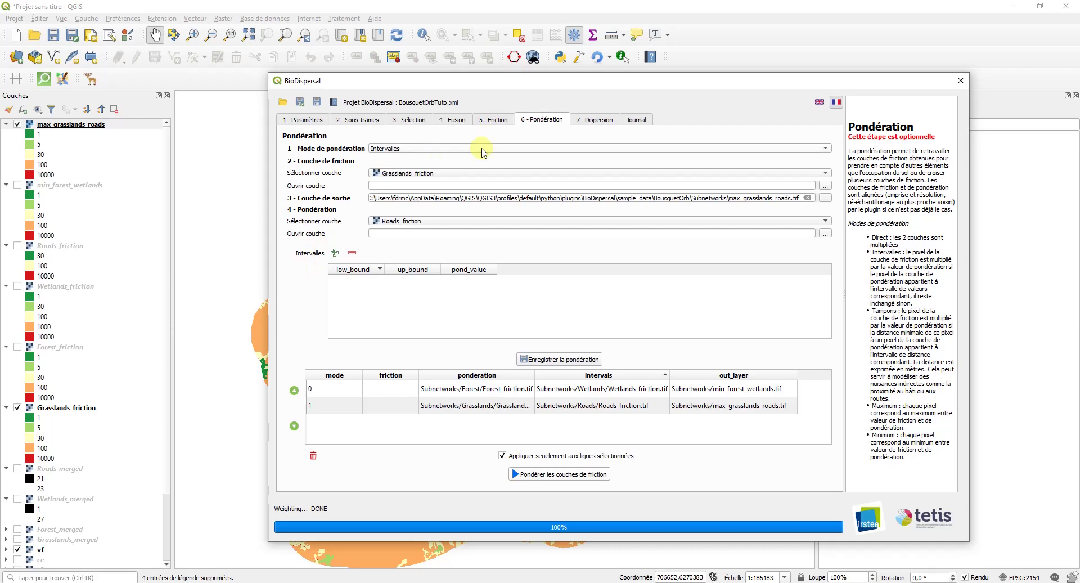
{"action": "left_click", "coordinate": [470, 179]}
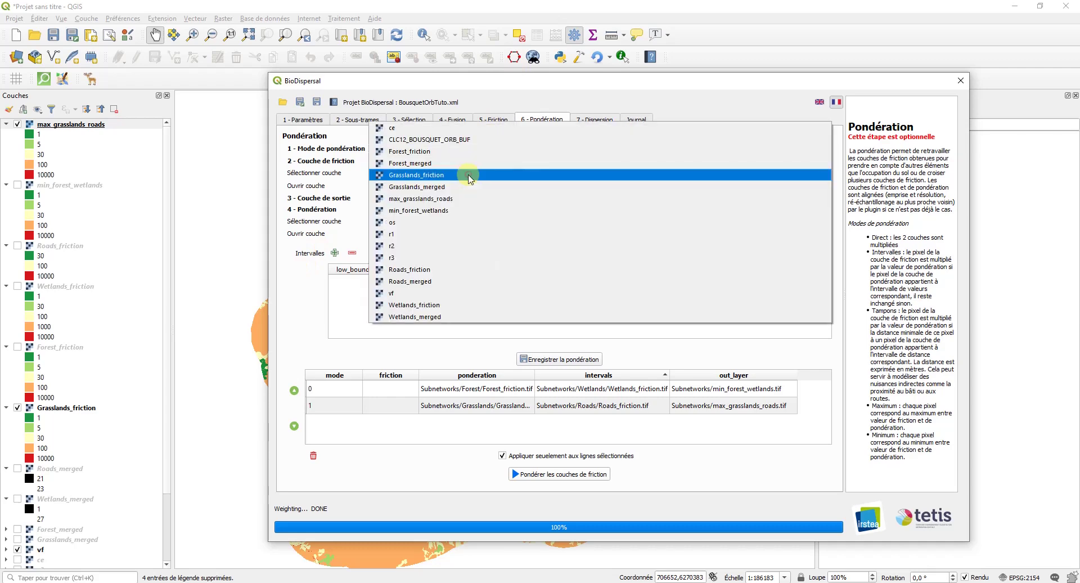
{"action": "left_click", "coordinate": [442, 158]}
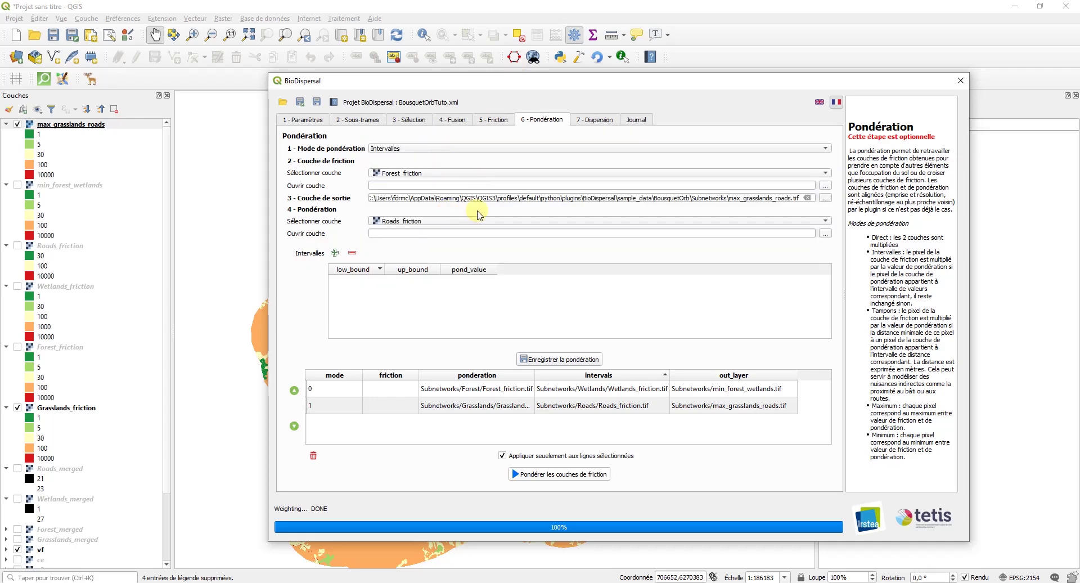
- Load pente.tif from the Source\BDALTI folder as the weighting layer and view it on the map
{"action": "left_click", "coordinate": [453, 221]}
{"action": "left_click", "coordinate": [450, 223]}
{"action": "left_click", "coordinate": [826, 239]}
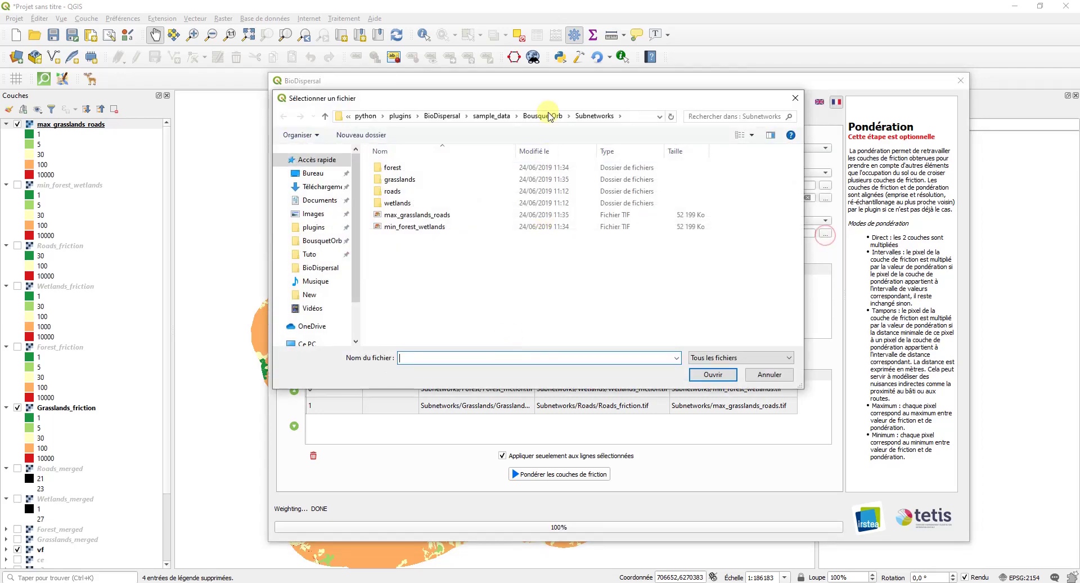
{"action": "double_click", "coordinate": [415, 179]}
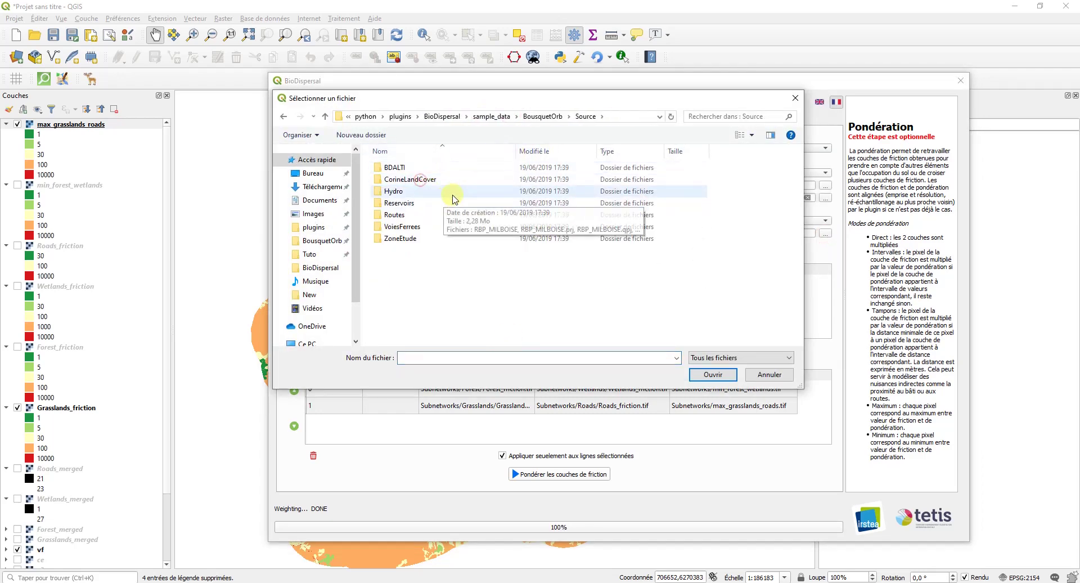
{"action": "double_click", "coordinate": [400, 208]}
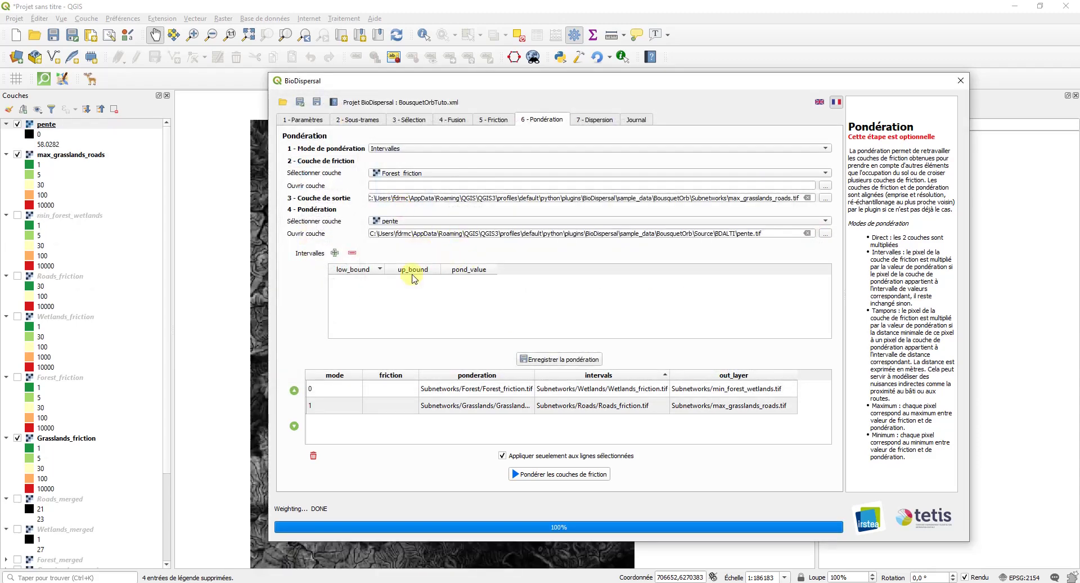
{"action": "left_click", "coordinate": [62, 124]}
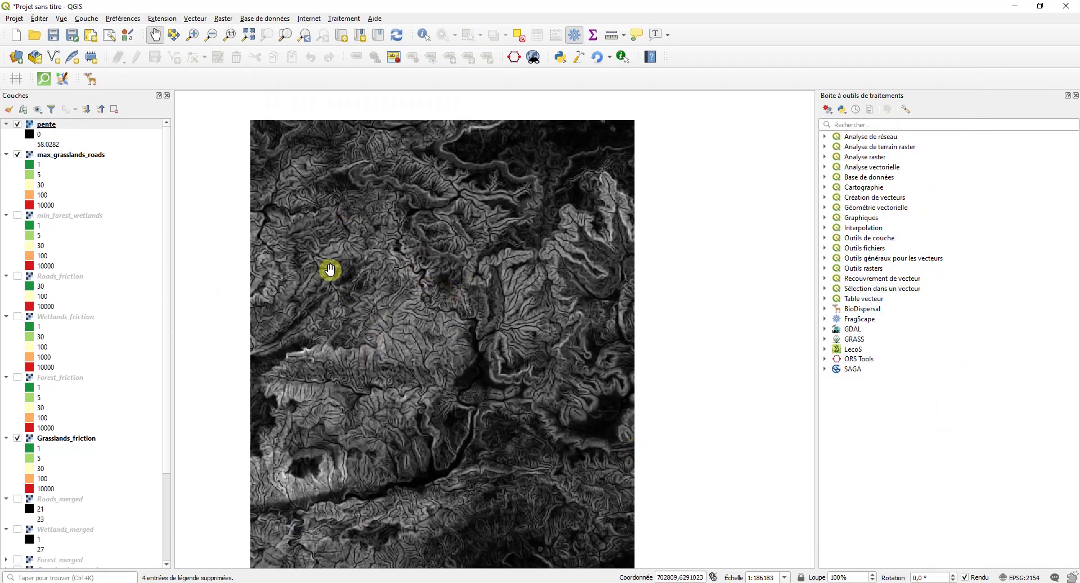
{"action": "left_click", "coordinate": [222, 19]}
{"action": "left_click", "coordinate": [224, 16]}
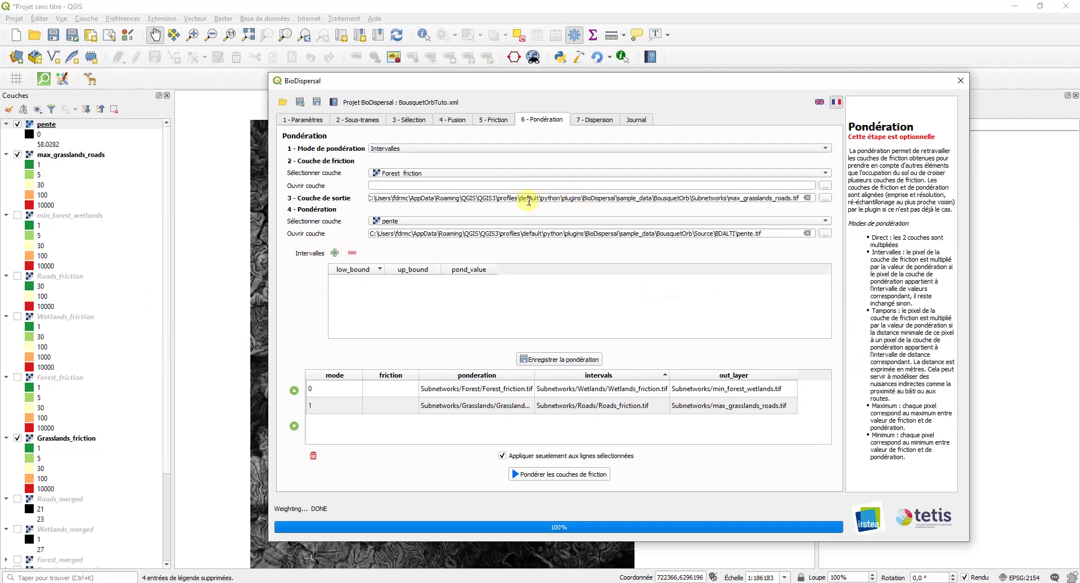
- Set the weighting's output file to forest_slope in the Subnetworks folder
{"action": "left_click", "coordinate": [826, 198]}
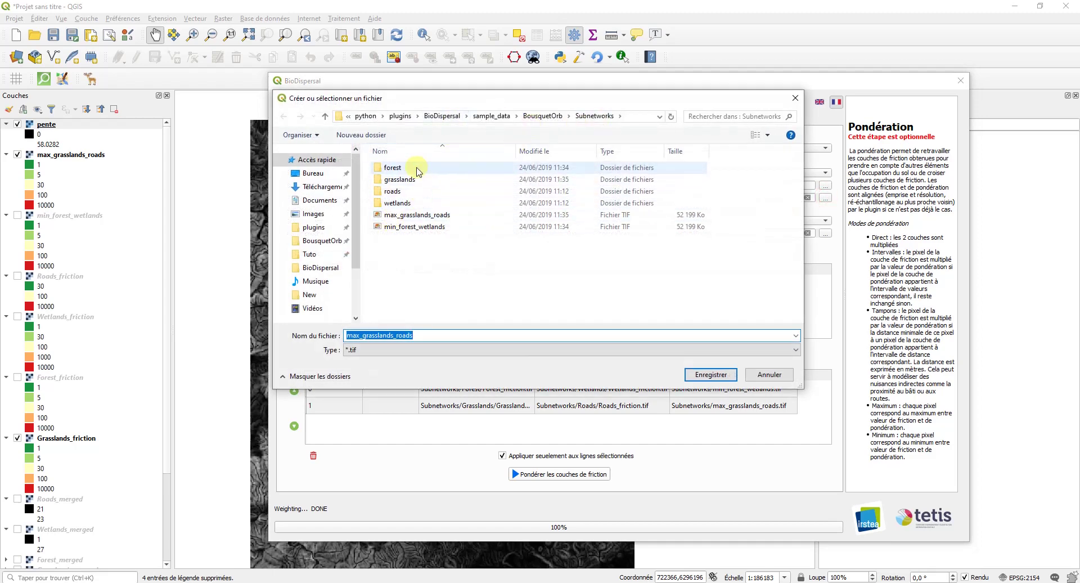
{"action": "left_click", "coordinate": [427, 337]}
{"action": "double_click", "coordinate": [426, 336]}
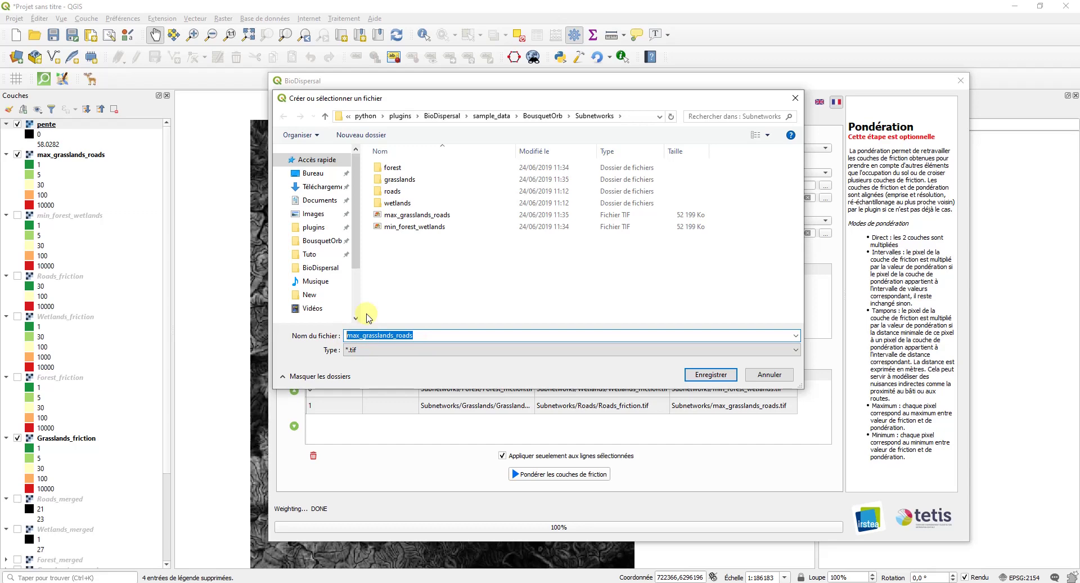
{"action": "type", "text": "forest_"}
{"action": "type", "text": "slope"}
{"action": "key", "text": "Return"}
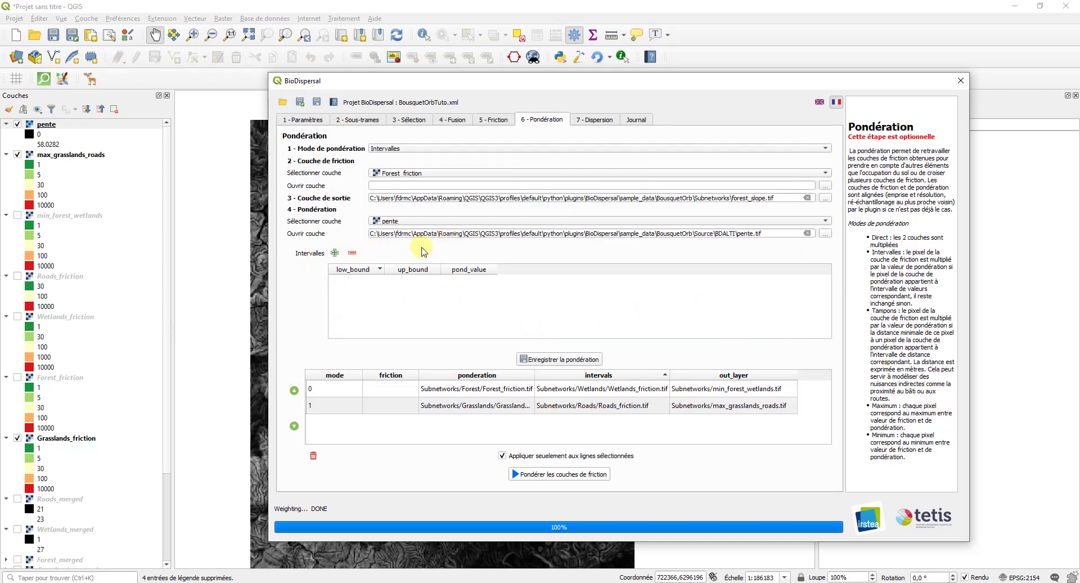
- Add a first slope interval from 0 to 10 with a weighting value of 1
{"action": "left_click", "coordinate": [335, 254]}
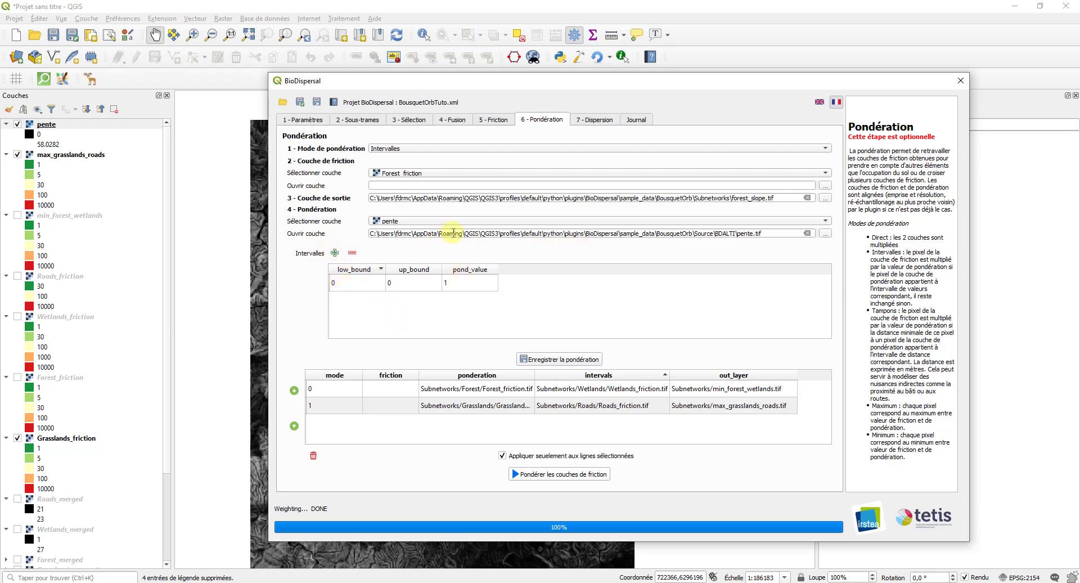
{"action": "left_click", "coordinate": [357, 286]}
{"action": "left_click", "coordinate": [349, 317]}
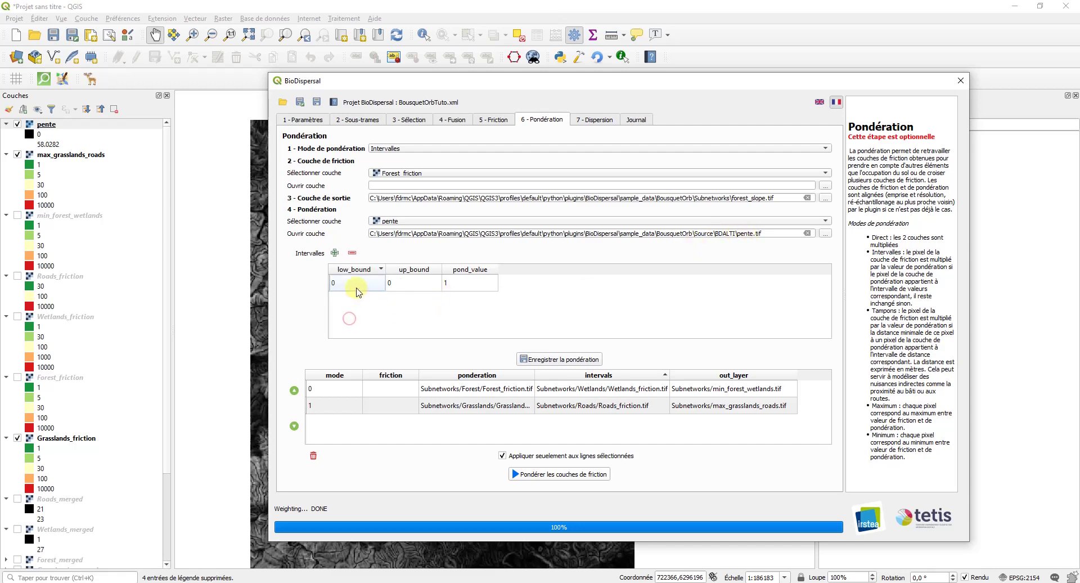
{"action": "double_click", "coordinate": [407, 284]}
{"action": "type", "text": "10"}
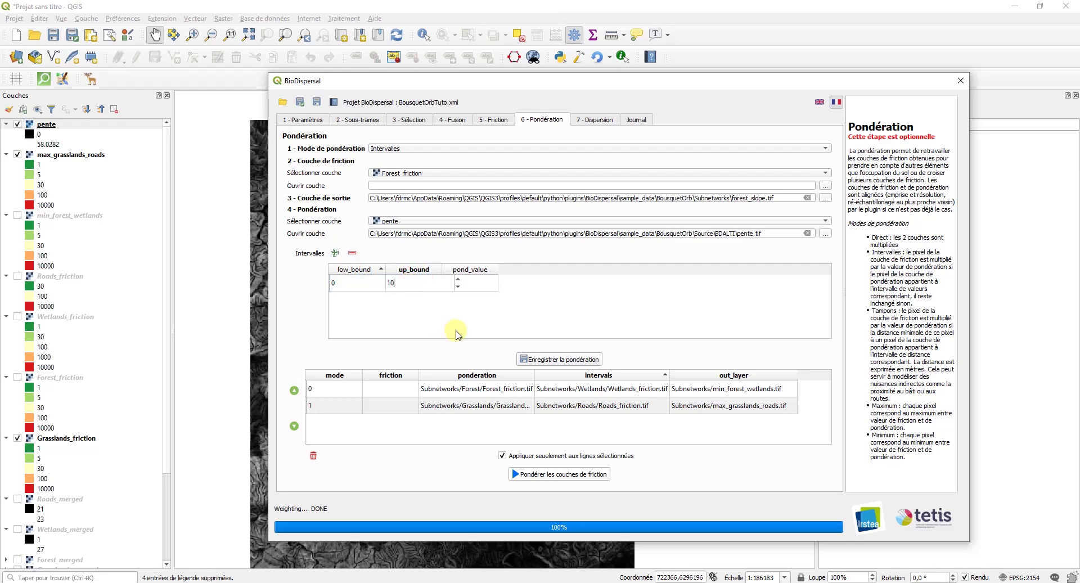
{"action": "key", "text": "Return"}
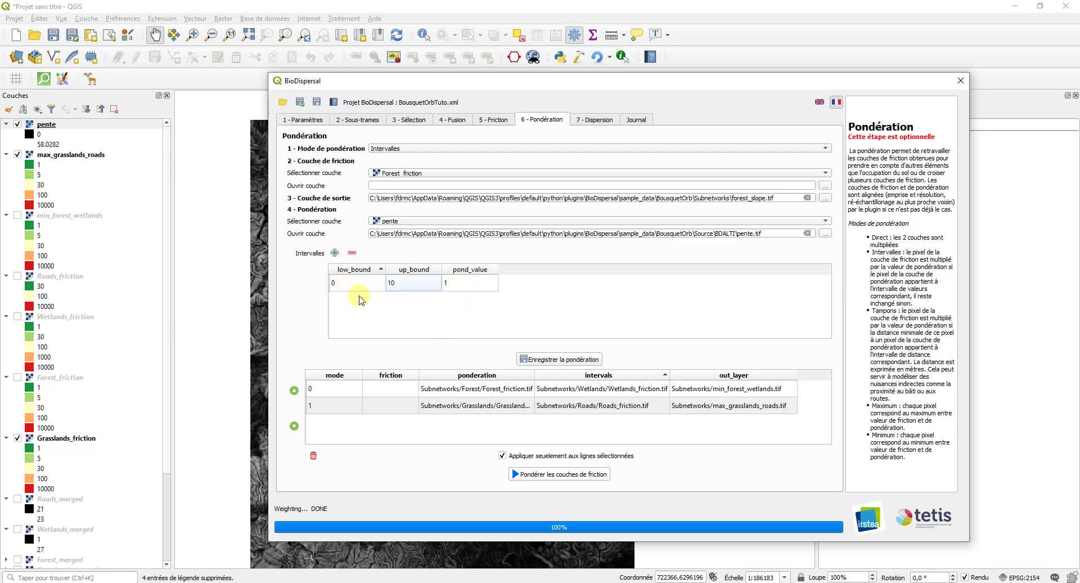
{"action": "double_click", "coordinate": [474, 284]}
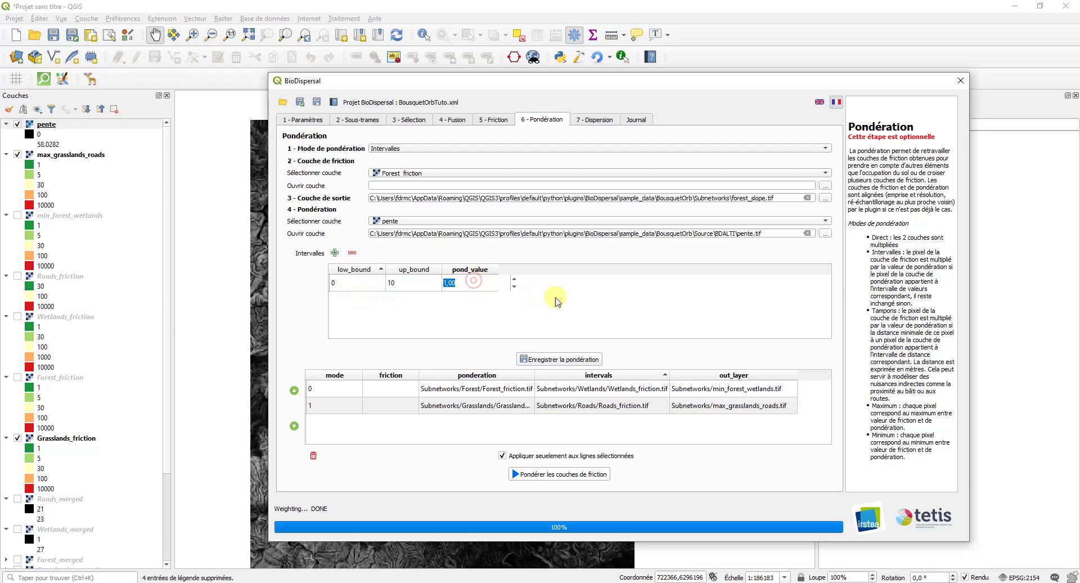
{"action": "left_click", "coordinate": [482, 319]}
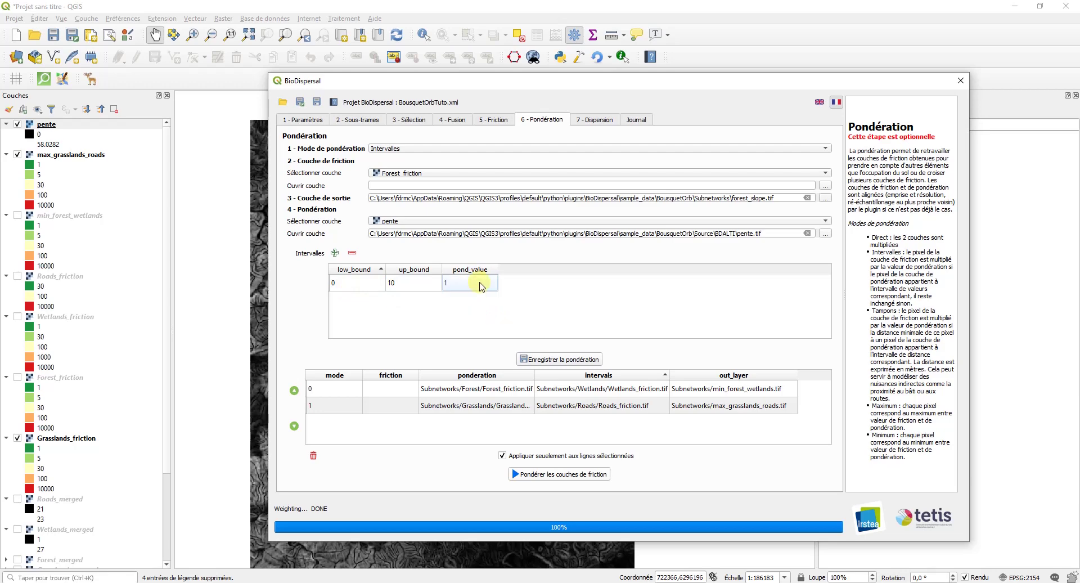
- Add a second slope interval from 10 to 20 with a weighting value of 1,2
{"action": "left_click", "coordinate": [335, 252]}
{"action": "double_click", "coordinate": [353, 302]}
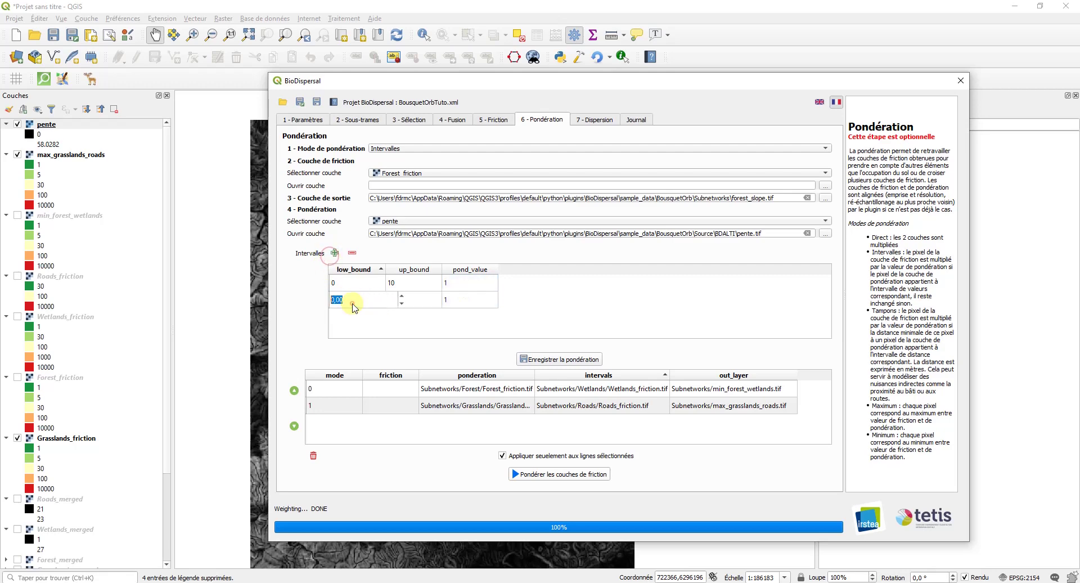
{"action": "type", "text": "10"}
{"action": "left_click", "coordinate": [407, 302]}
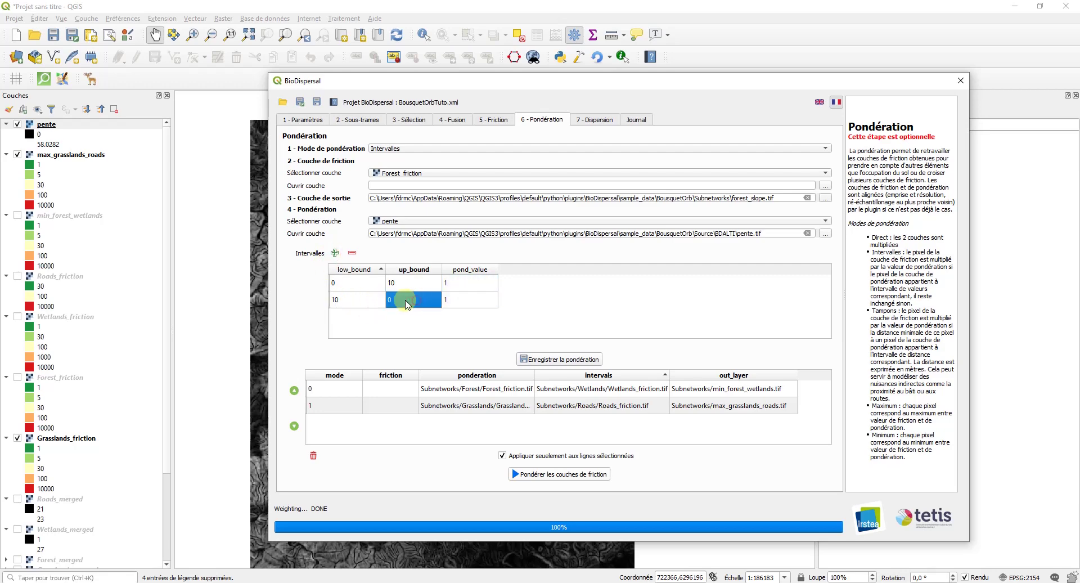
{"action": "double_click", "coordinate": [403, 301]}
{"action": "type", "text": "20"}
{"action": "left_click", "coordinate": [485, 336]}
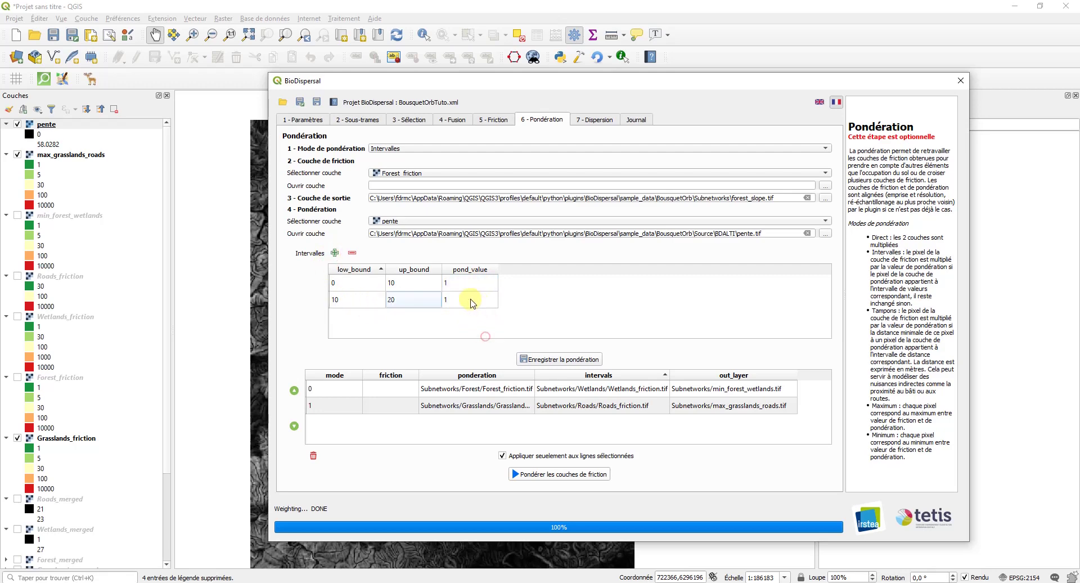
{"action": "double_click", "coordinate": [470, 300]}
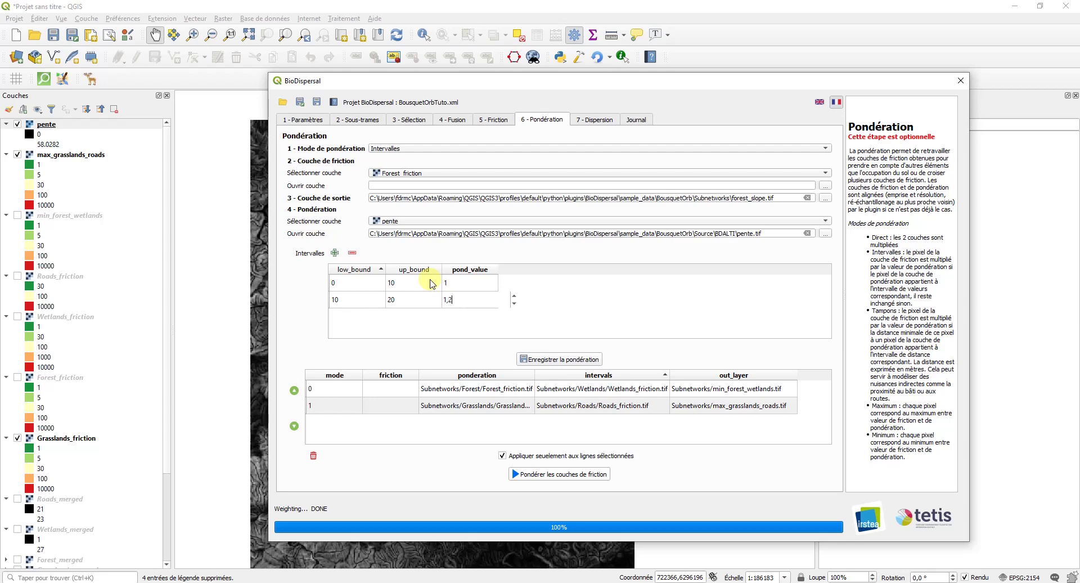
{"action": "left_click", "coordinate": [655, 326]}
- Add a third slope interval from 20 to 30 with a weighting value of 1,5
{"action": "left_click", "coordinate": [335, 252]}
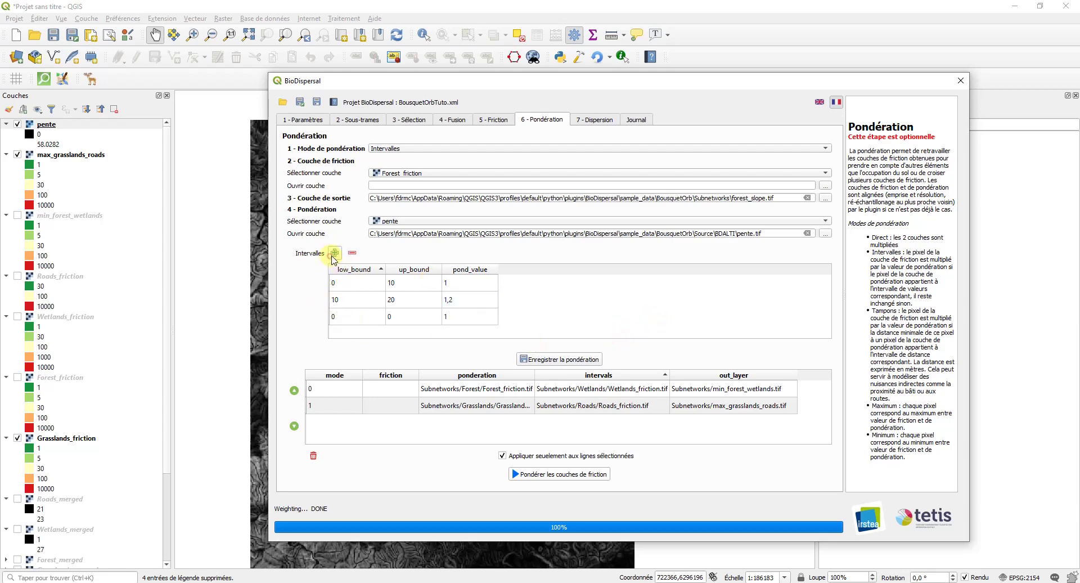
{"action": "double_click", "coordinate": [354, 316]}
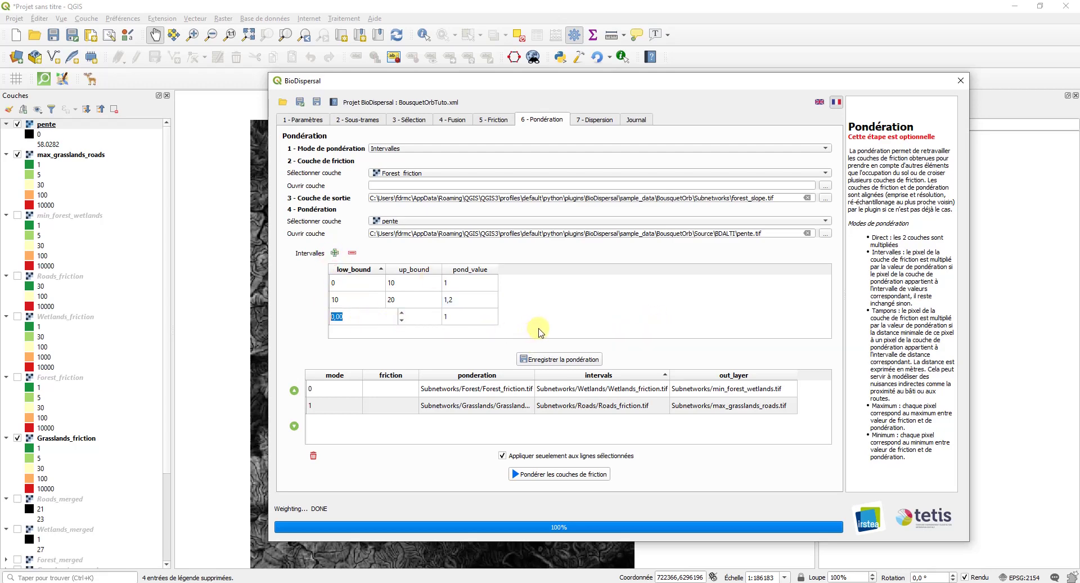
{"action": "type", "text": "20"}
{"action": "double_click", "coordinate": [410, 316]}
{"action": "type", "text": "30"}
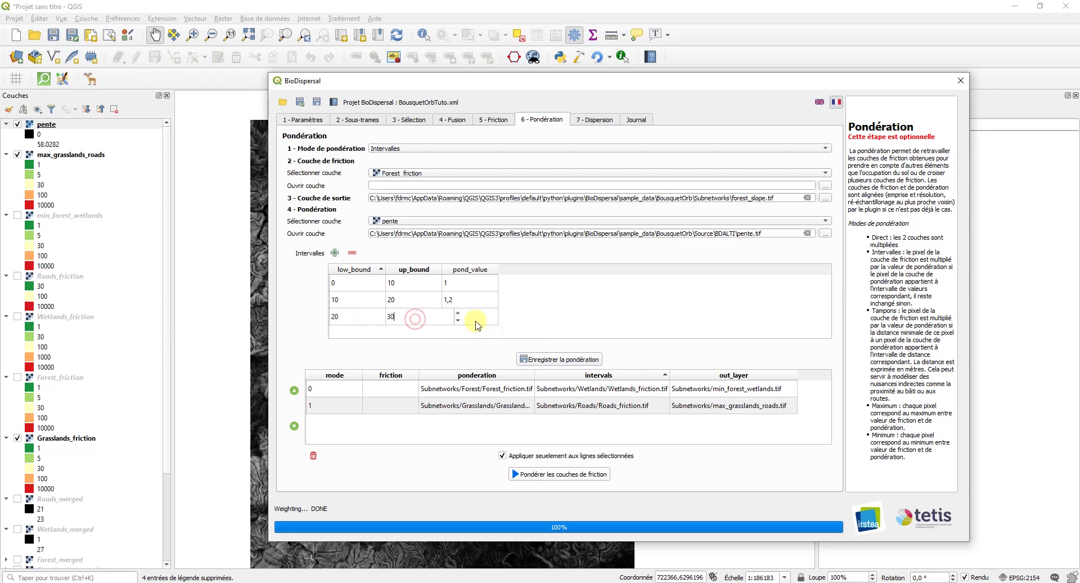
{"action": "double_click", "coordinate": [476, 317]}
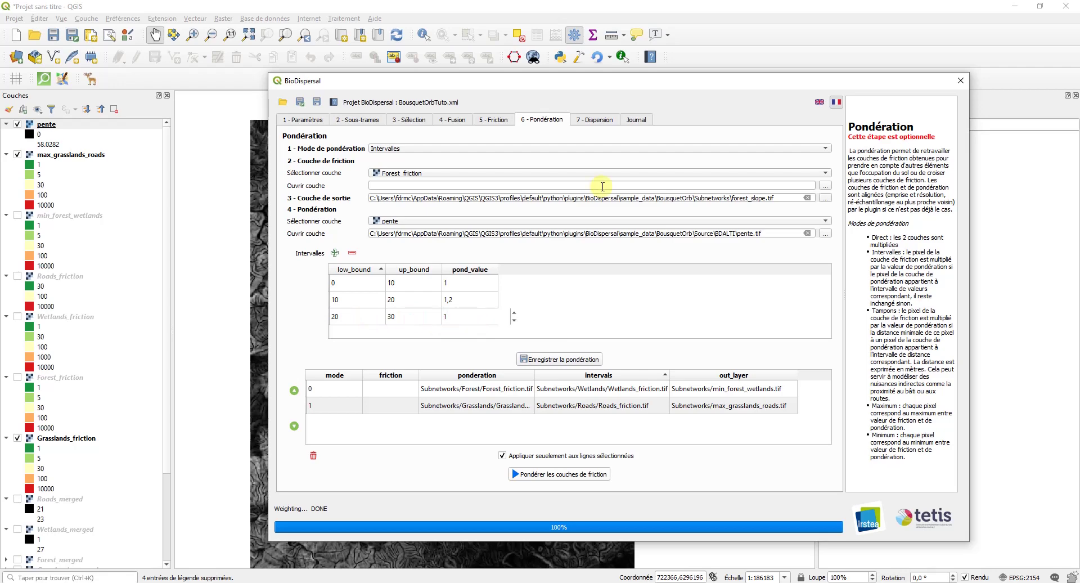
{"action": "type", "text": "1,5"}
- Add a fourth slope interval from 30 to 40 with a weighting value of 2
{"action": "left_click", "coordinate": [335, 253]}
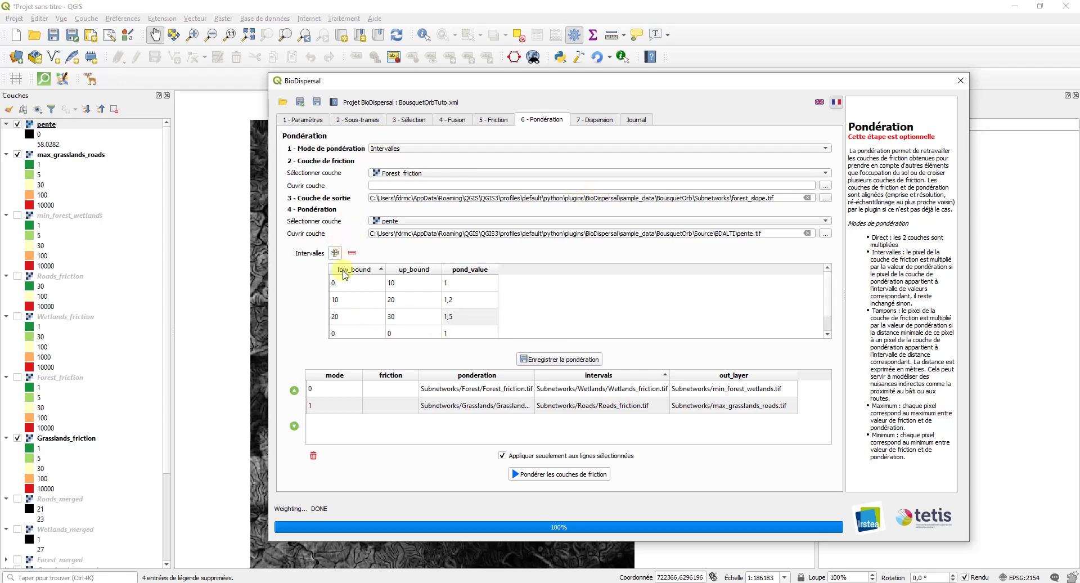
{"action": "double_click", "coordinate": [355, 331]}
{"action": "type", "text": "30"}
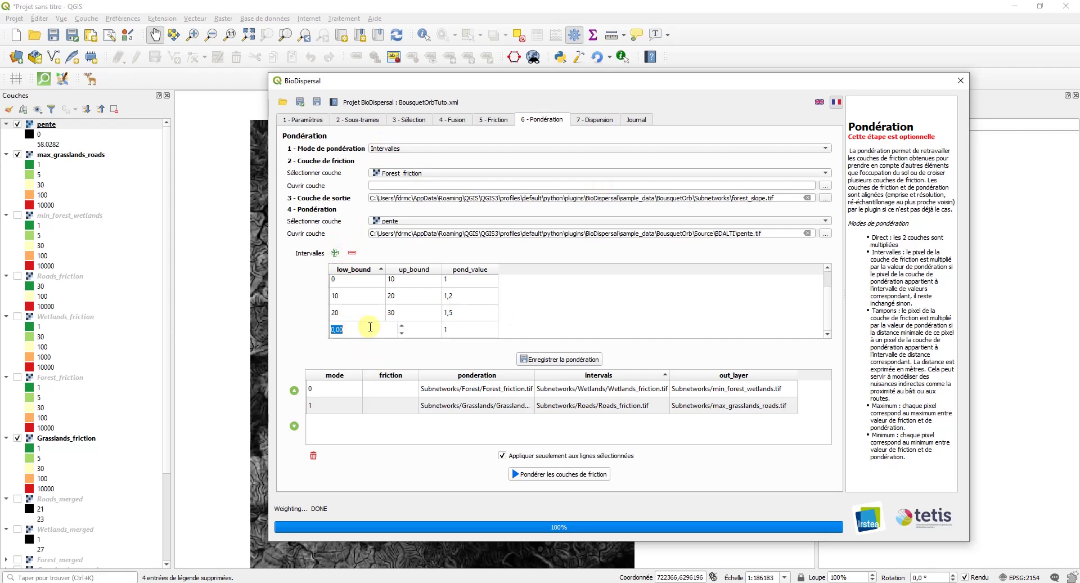
{"action": "double_click", "coordinate": [426, 331]}
{"action": "type", "text": "40"}
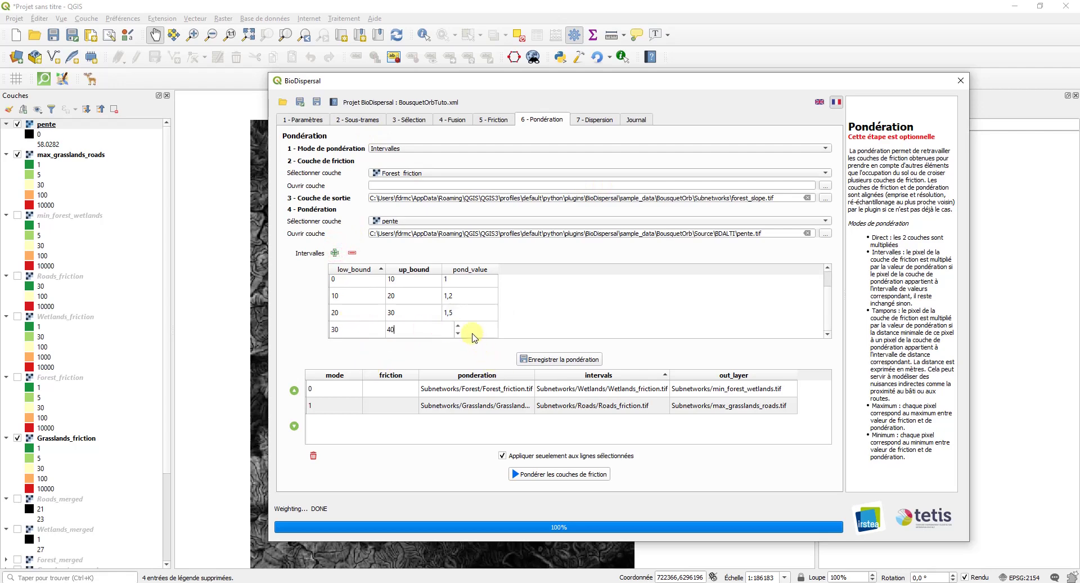
{"action": "double_click", "coordinate": [472, 332]}
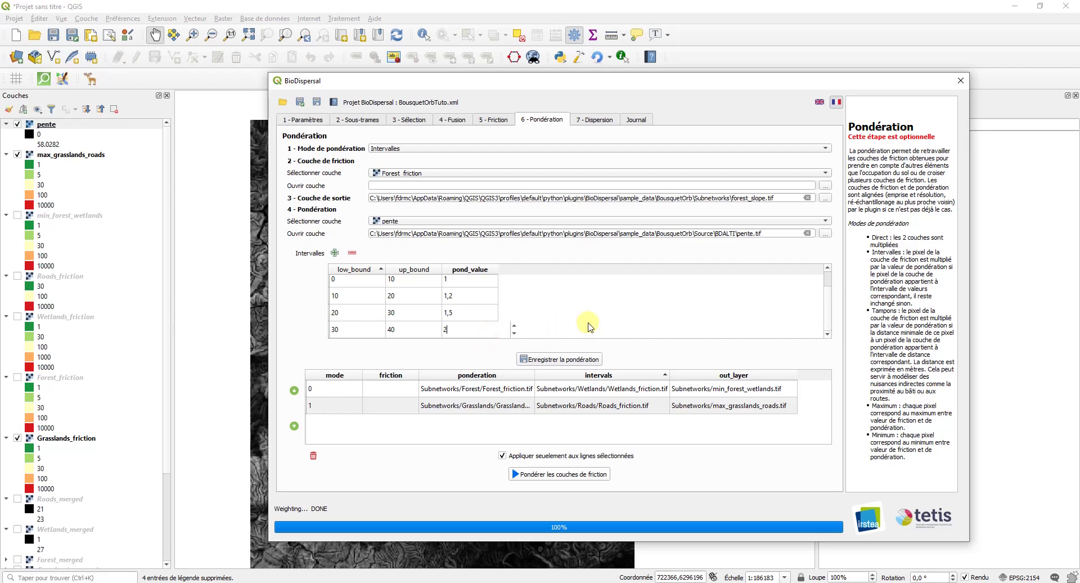
{"action": "type", "text": "2"}
- Add a fifth slope interval from 40 to 100 with a weighting value of 10
{"action": "left_click", "coordinate": [335, 253]}
{"action": "double_click", "coordinate": [371, 332]}
{"action": "type", "text": "40"}
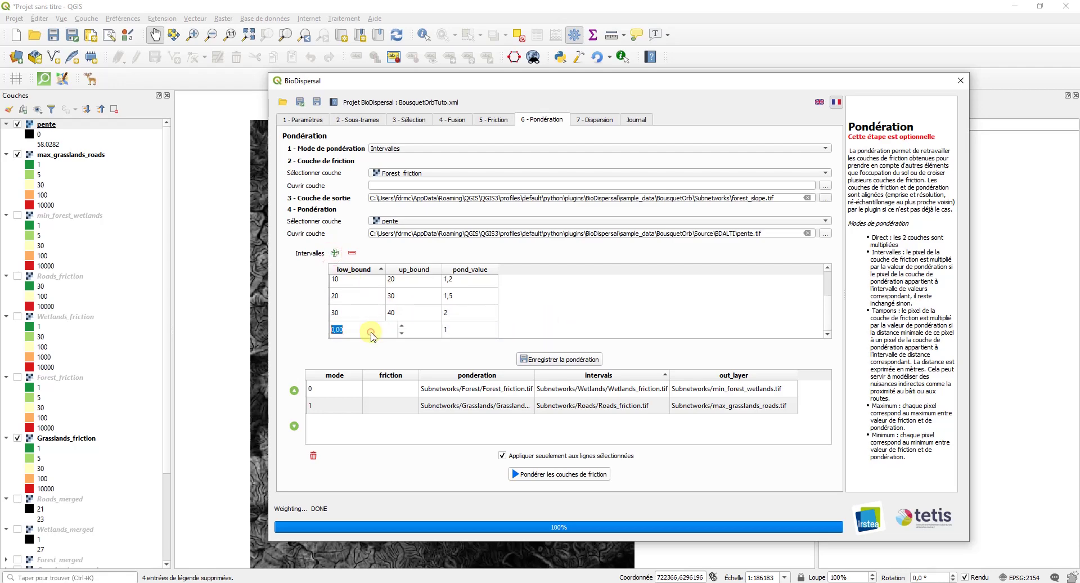
{"action": "double_click", "coordinate": [422, 331]}
{"action": "type", "text": "100"}
{"action": "left_click", "coordinate": [539, 331]}
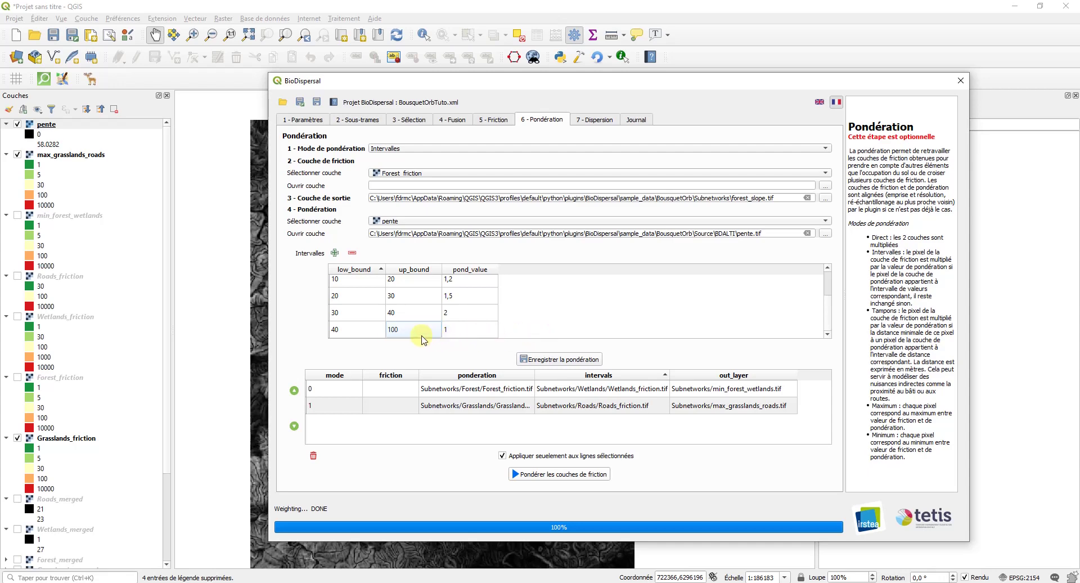
{"action": "double_click", "coordinate": [479, 330]}
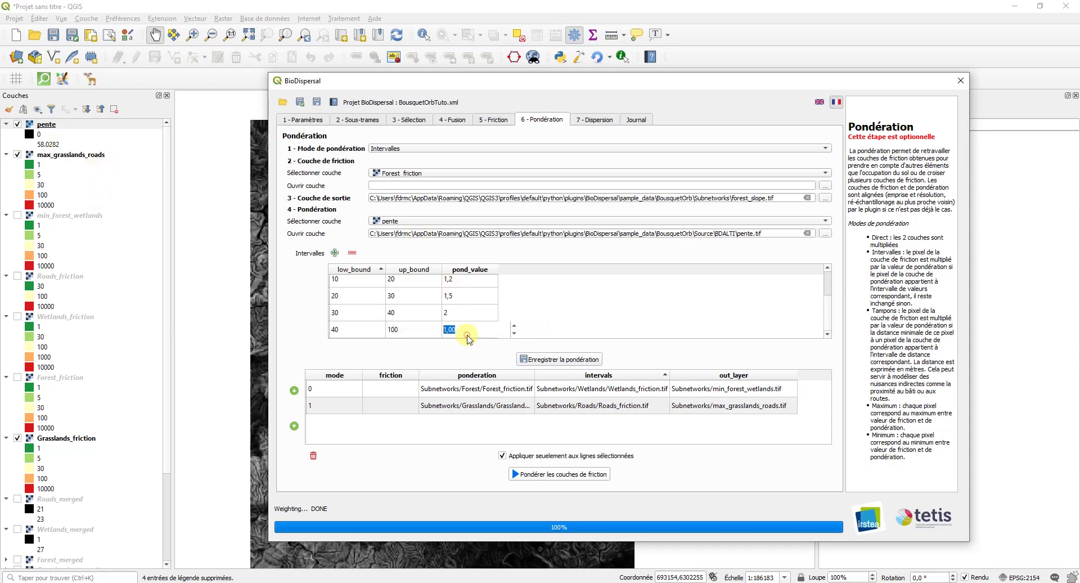
{"action": "left_click", "coordinate": [568, 304]}
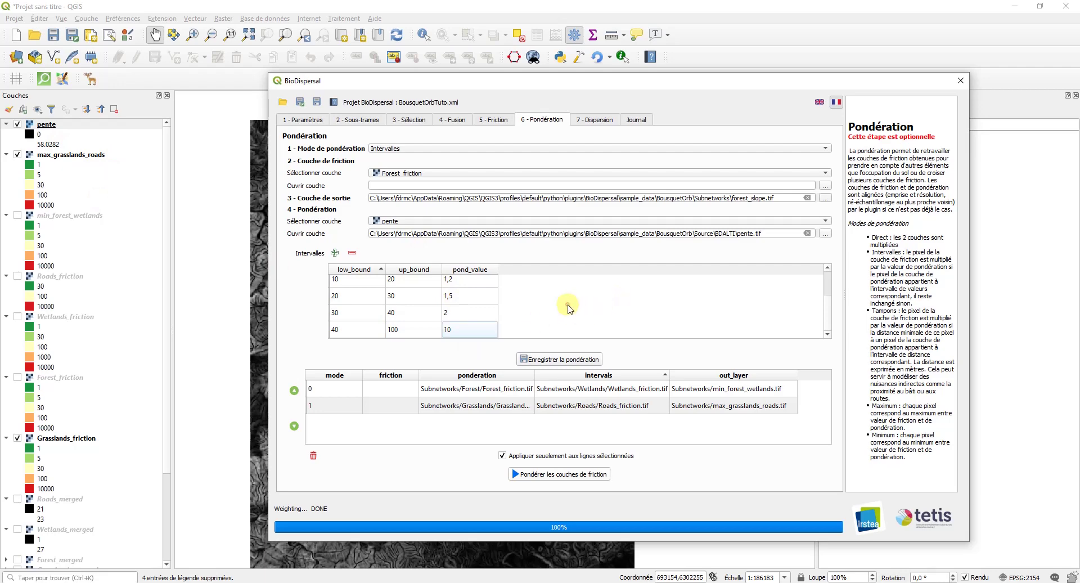
- Save the interval weighting and run it for the forest_slope entry only
{"action": "left_click", "coordinate": [564, 359]}
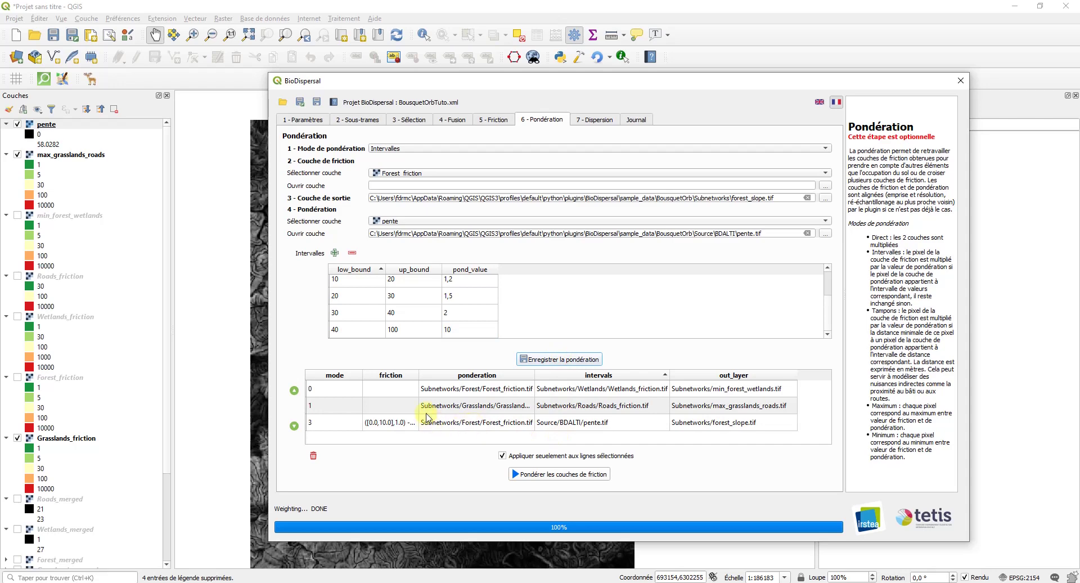
{"action": "left_click_drag", "start_coordinate": [419, 376], "coordinate": [444, 379]}
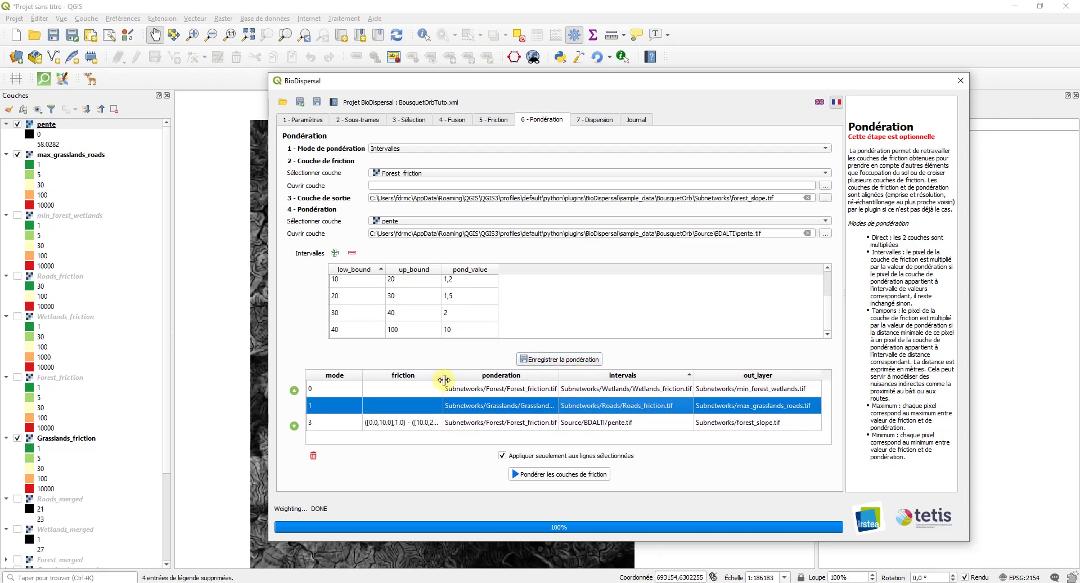
{"action": "left_click", "coordinate": [541, 425]}
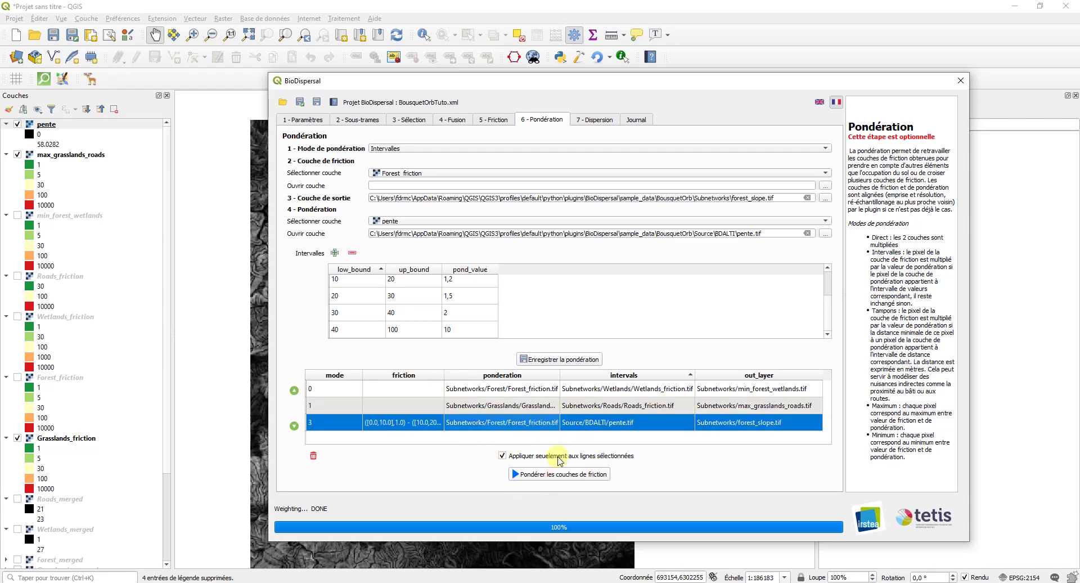
{"action": "left_click", "coordinate": [563, 476]}
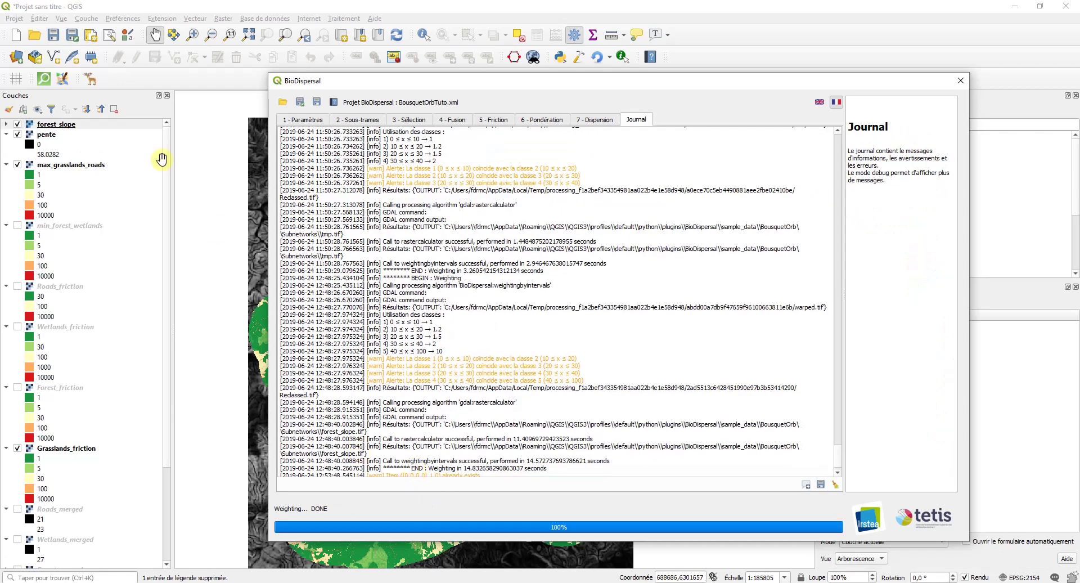
- Return to the map and expand the forest_slope legend to examine its friction values
{"action": "left_click", "coordinate": [84, 125]}
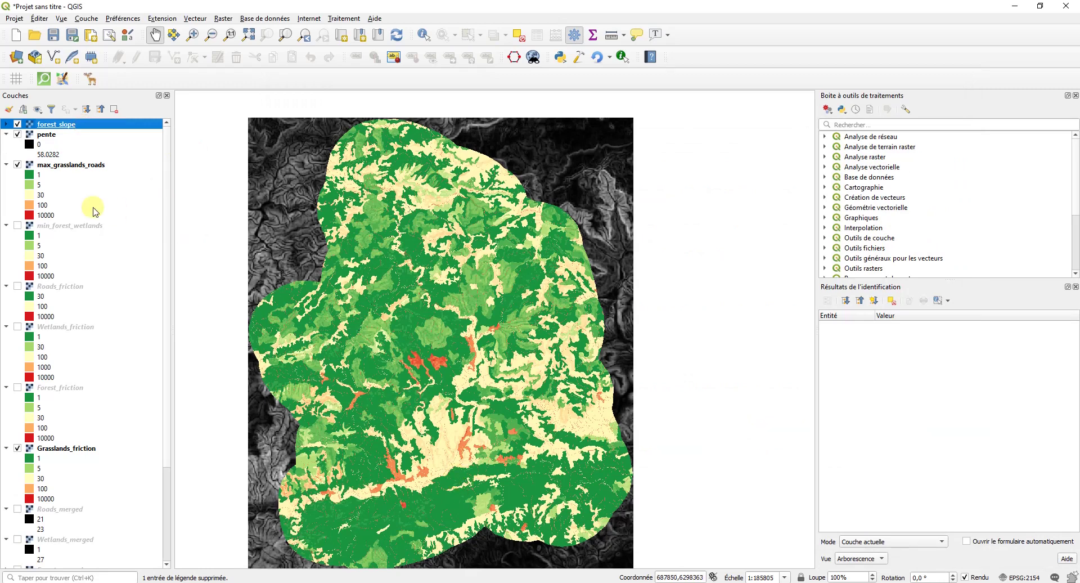
{"action": "left_click", "coordinate": [7, 124]}
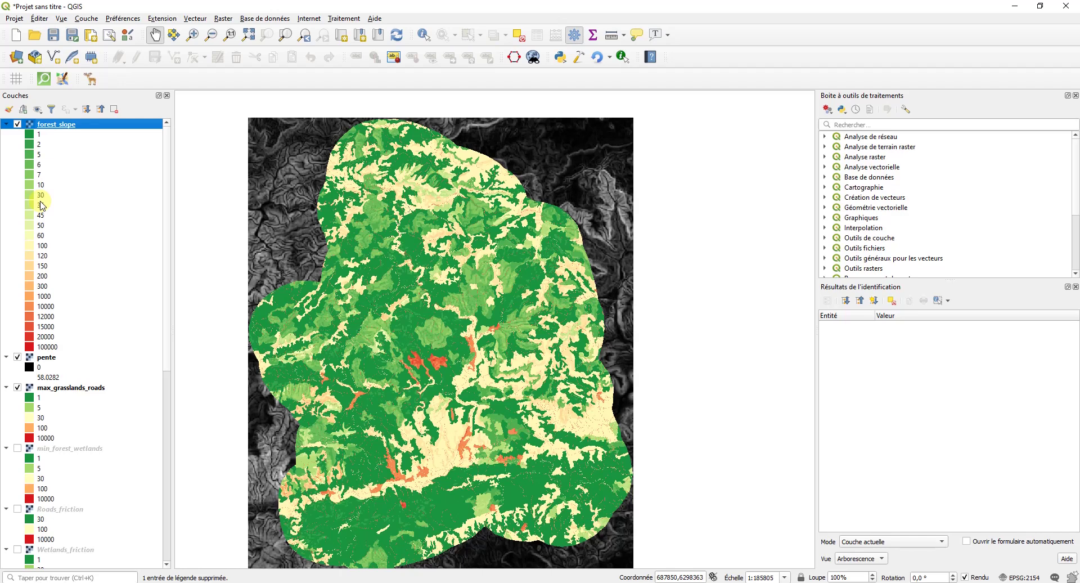
{"action": "left_click", "coordinate": [42, 137]}
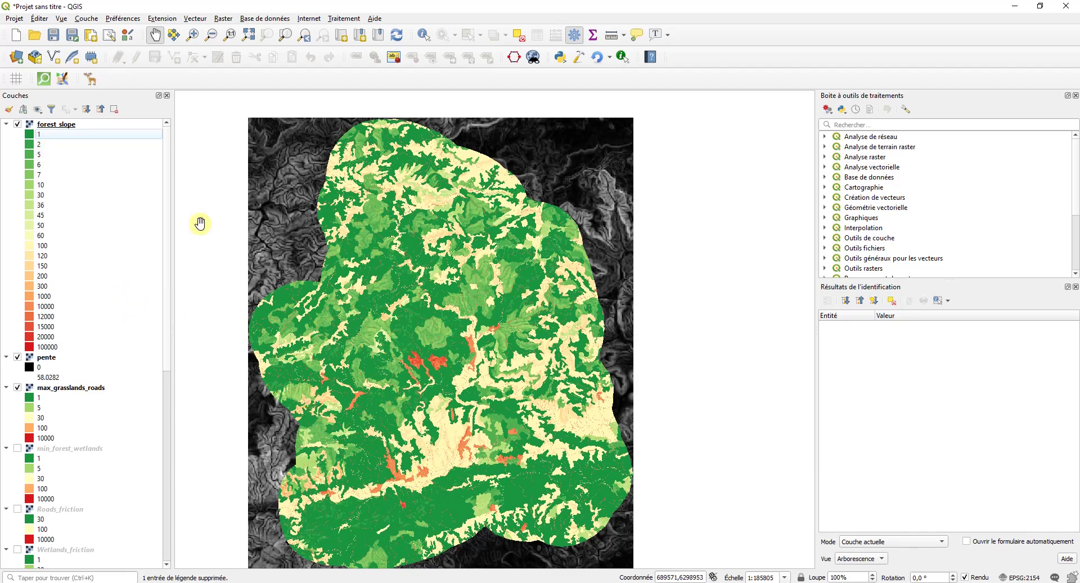
- Compare forest_slope with the underlying pente layer close up by toggling its visibility
{"action": "left_click", "coordinate": [77, 127]}
{"action": "scroll", "coordinate": [429, 501], "scroll_direction": "up", "scroll_amount": 1}
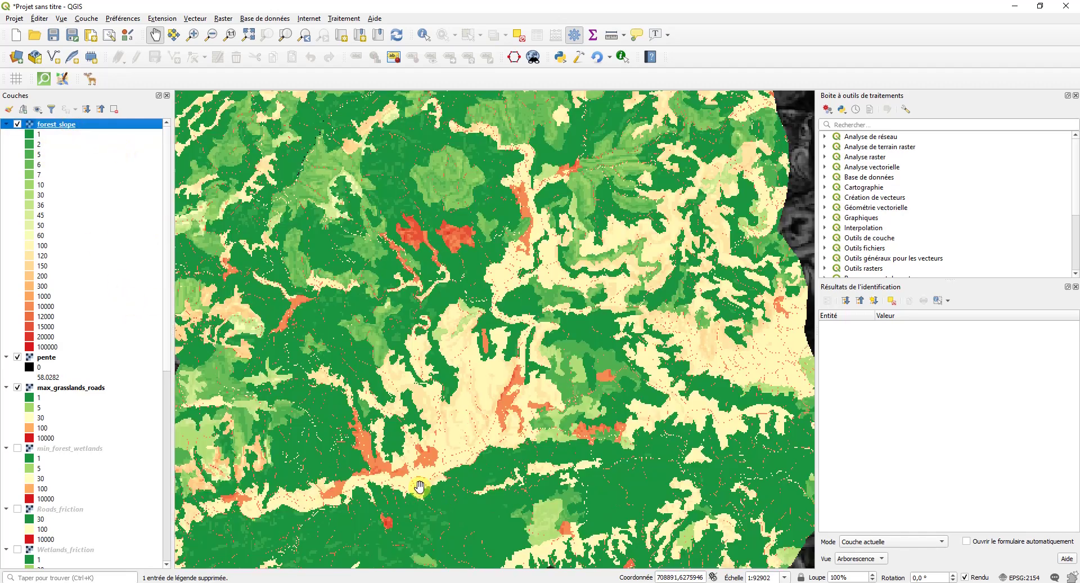
{"action": "key", "text": "space"}
{"action": "key", "text": "space"}
{"action": "scroll", "coordinate": [447, 472], "scroll_direction": "up", "scroll_amount": 4}
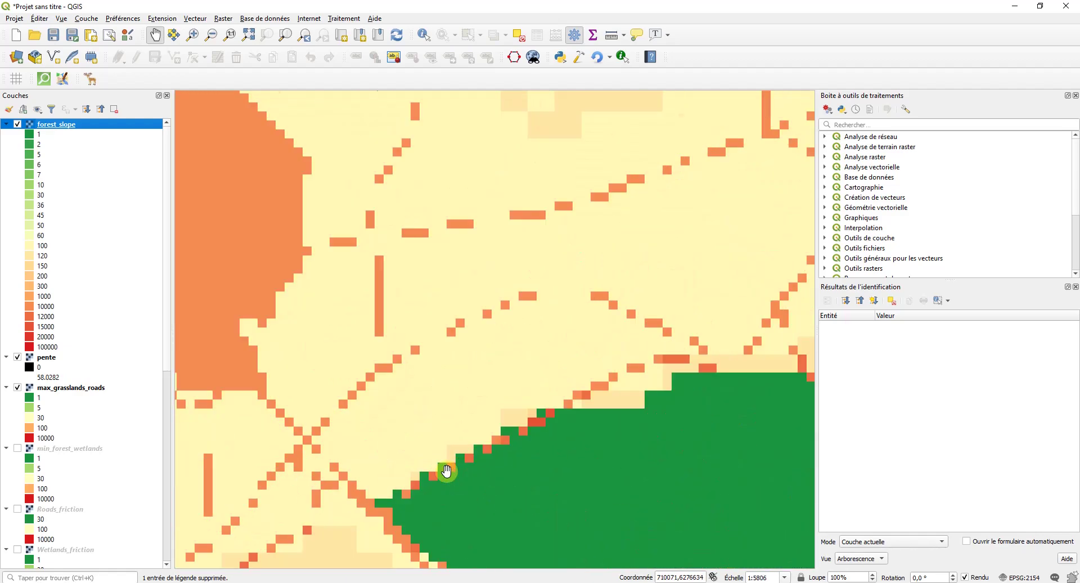
{"action": "key", "text": "space"}
{"action": "scroll", "coordinate": [391, 343], "scroll_direction": "down", "scroll_amount": 4}
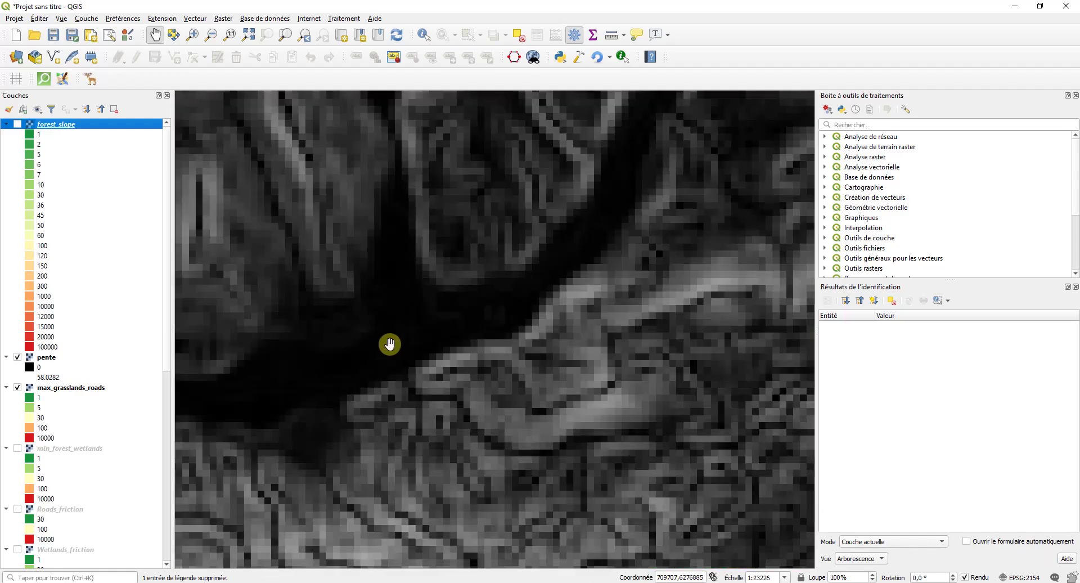
{"action": "scroll", "coordinate": [394, 342], "scroll_direction": "down", "scroll_amount": 2}
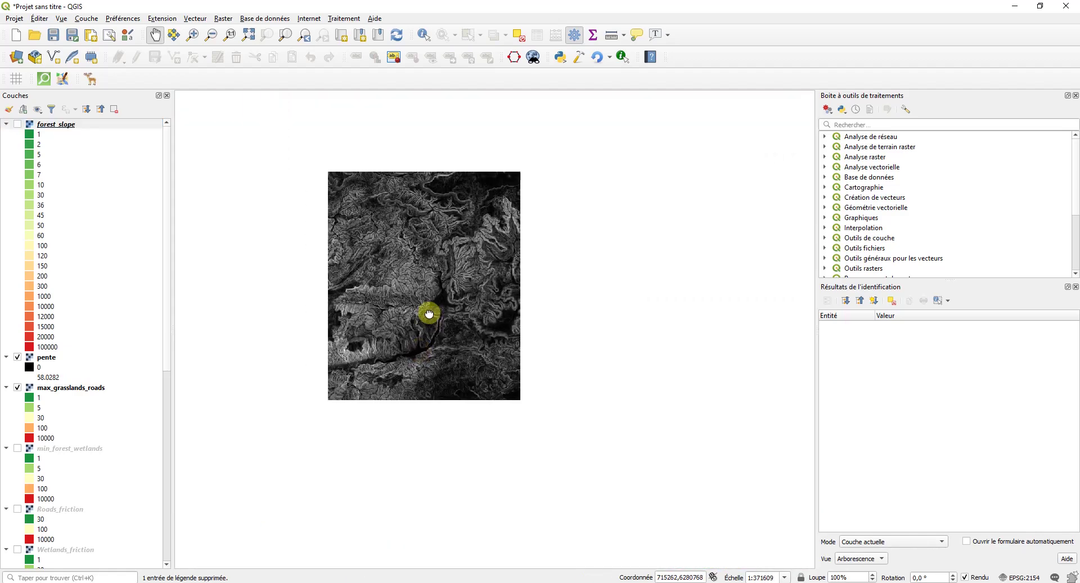
- Show forest_slope again, examine how slope alters its friction classes, and collapse its legend
{"action": "left_click", "coordinate": [86, 127]}
{"action": "key", "text": "space"}
{"action": "scroll", "coordinate": [388, 301], "scroll_direction": "up", "scroll_amount": 3}
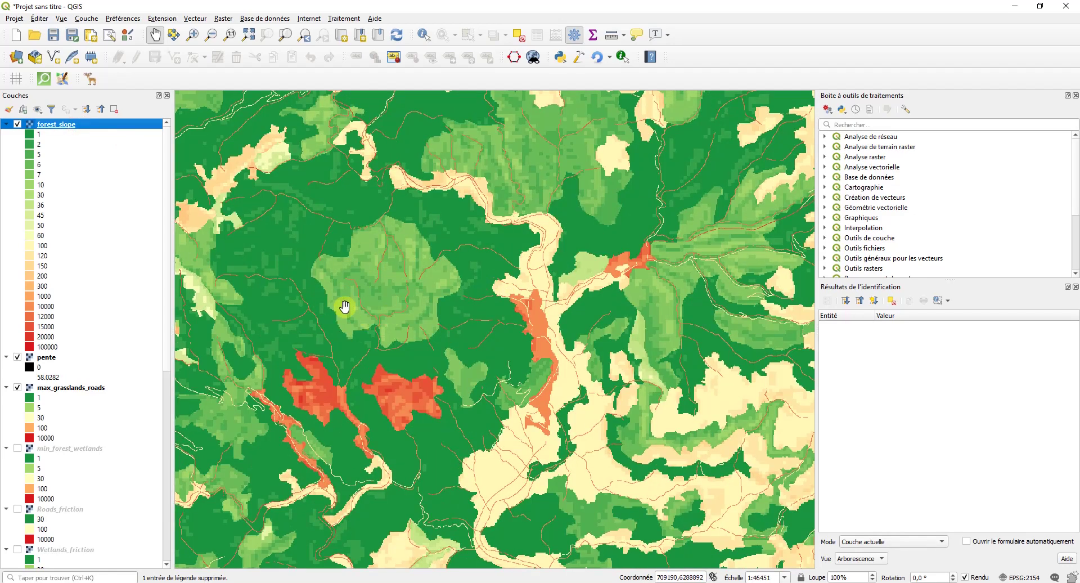
{"action": "key", "text": "space"}
{"action": "key", "text": "space"}
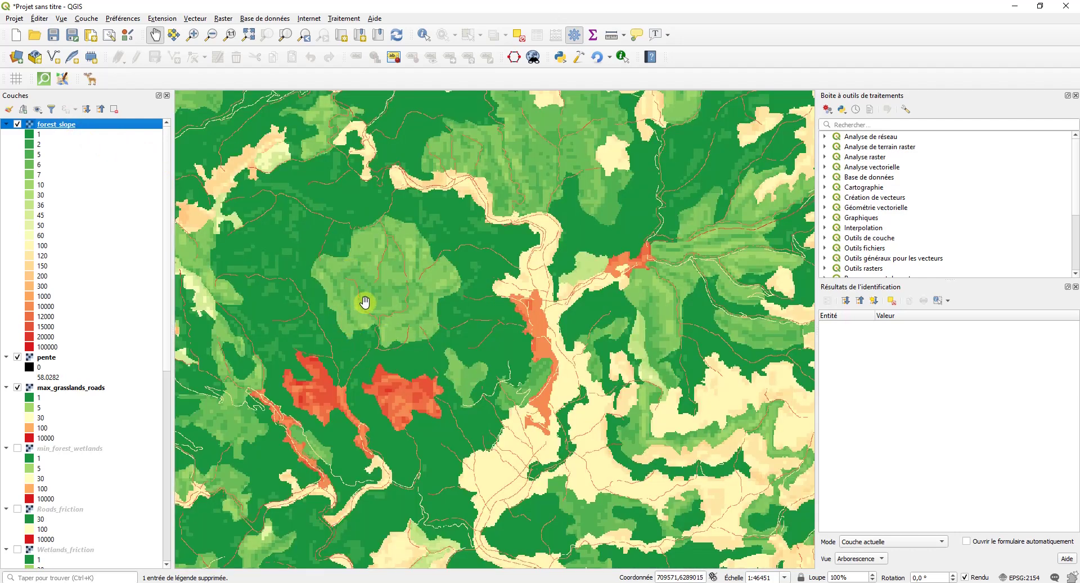
{"action": "left_click", "coordinate": [6, 125]}
{"action": "left_click", "coordinate": [5, 125]}
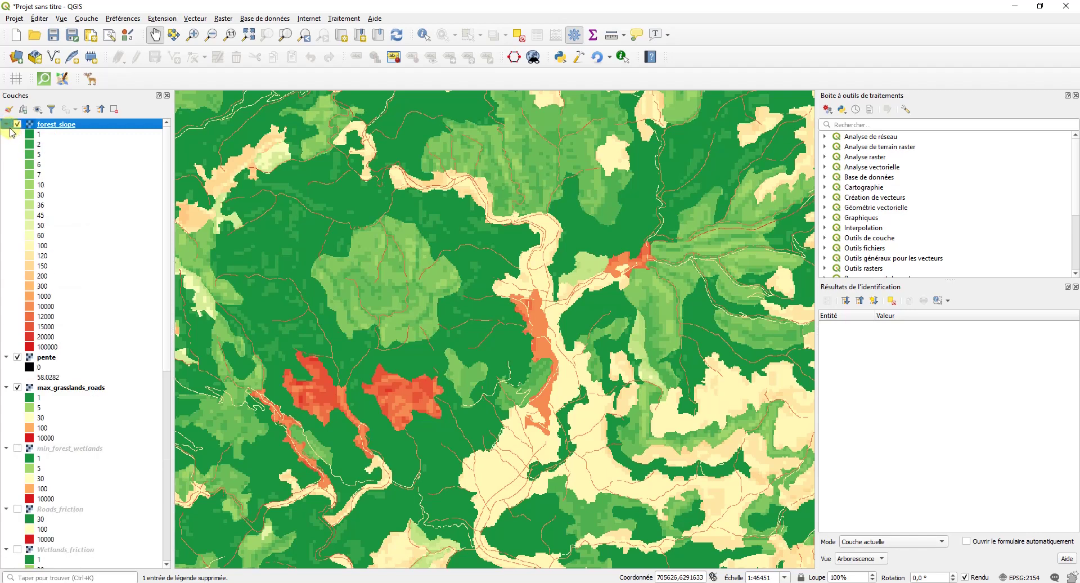
{"action": "left_click", "coordinate": [6, 125]}
- Return to BioDispersal's weighting settings and set the weighting mode to Tampons
{"action": "key", "text": "alt+Tab"}
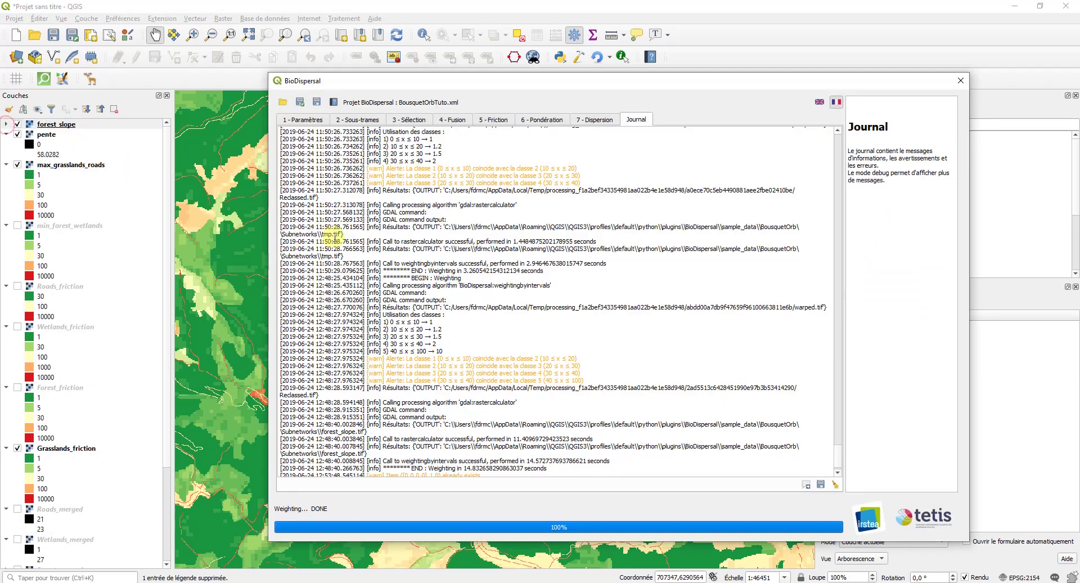
{"action": "left_click", "coordinate": [523, 120]}
{"action": "left_click", "coordinate": [481, 151]}
{"action": "left_click", "coordinate": [454, 161]}
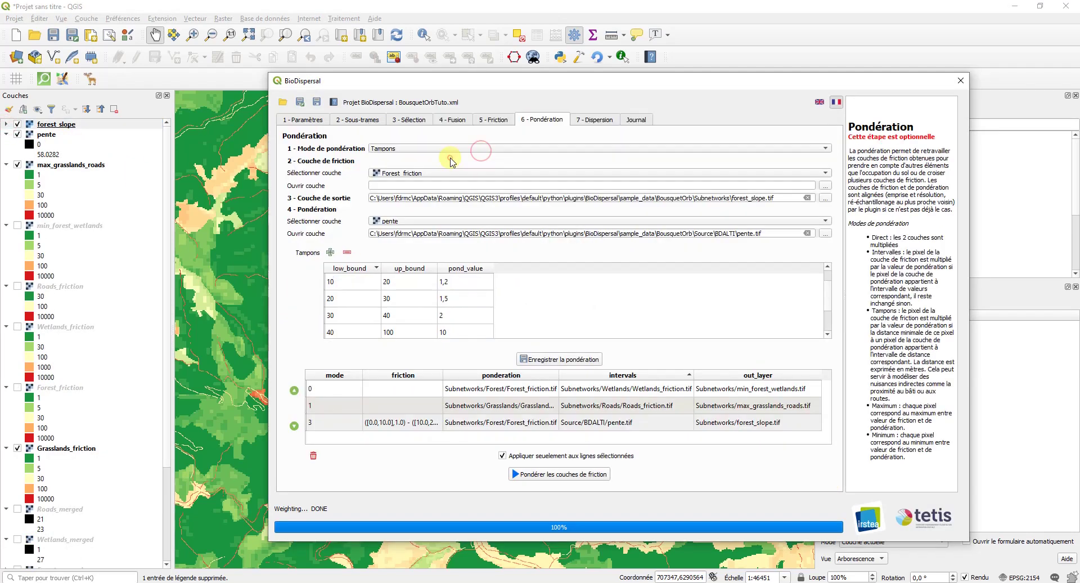
- Select Grasslands_friction as the friction layer for the buffer weighting
{"action": "left_click", "coordinate": [451, 175]}
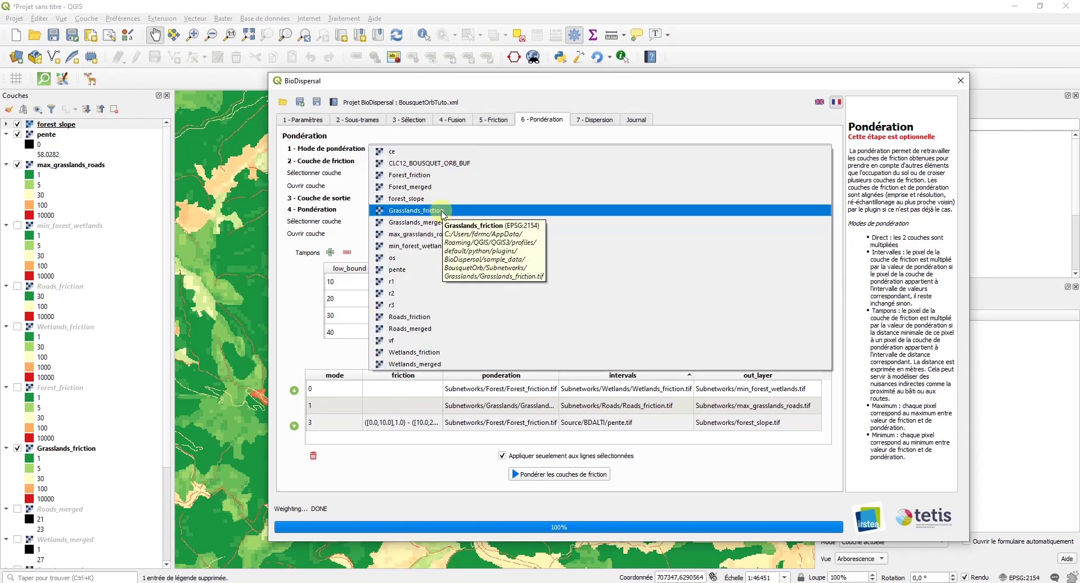
{"action": "left_click", "coordinate": [441, 211]}
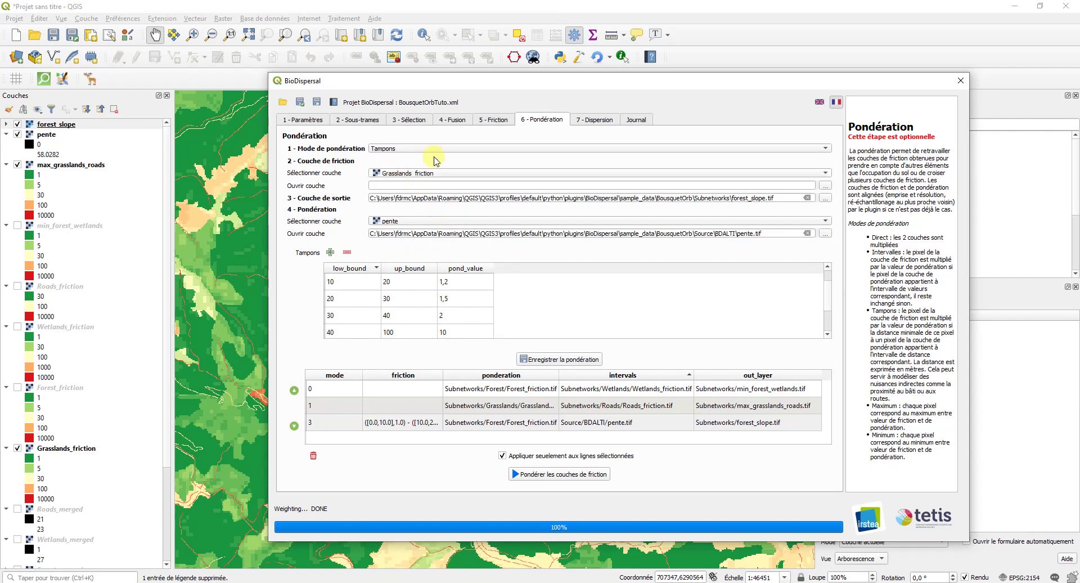
{"action": "left_click", "coordinate": [461, 173]}
{"action": "left_click", "coordinate": [338, 196]}
- Set Roads_friction as the weighting layer and max_grasslands_roads as the friction layer
{"action": "left_click", "coordinate": [421, 221]}
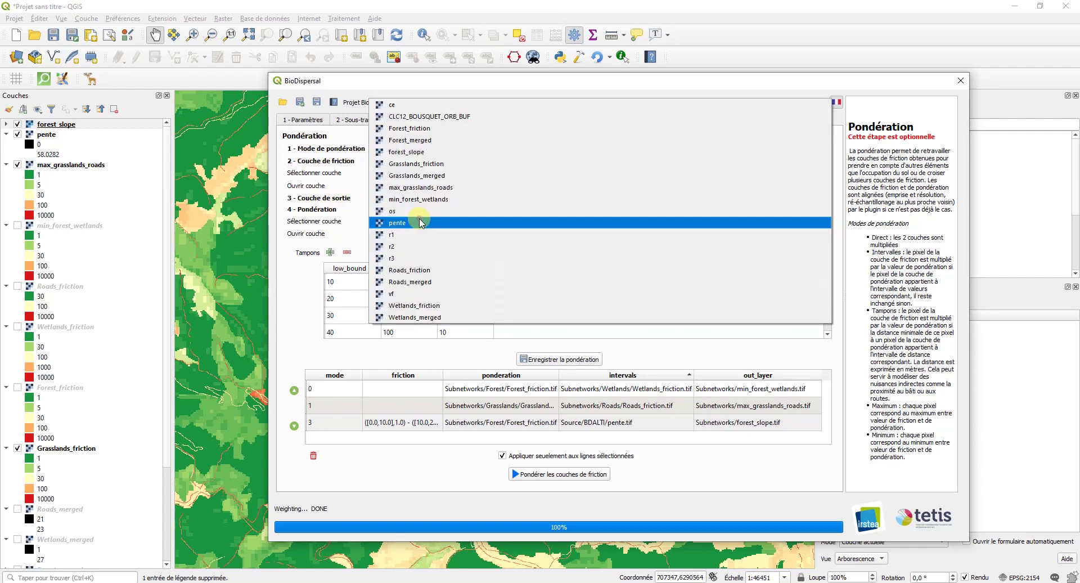
{"action": "left_click", "coordinate": [444, 270]}
{"action": "left_click", "coordinate": [433, 178]}
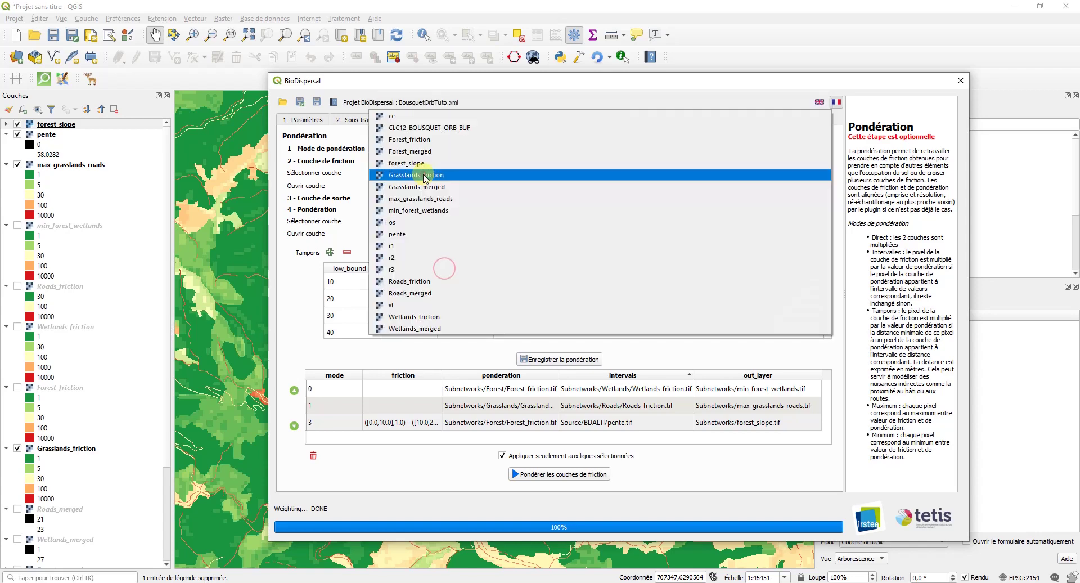
{"action": "left_click", "coordinate": [450, 200]}
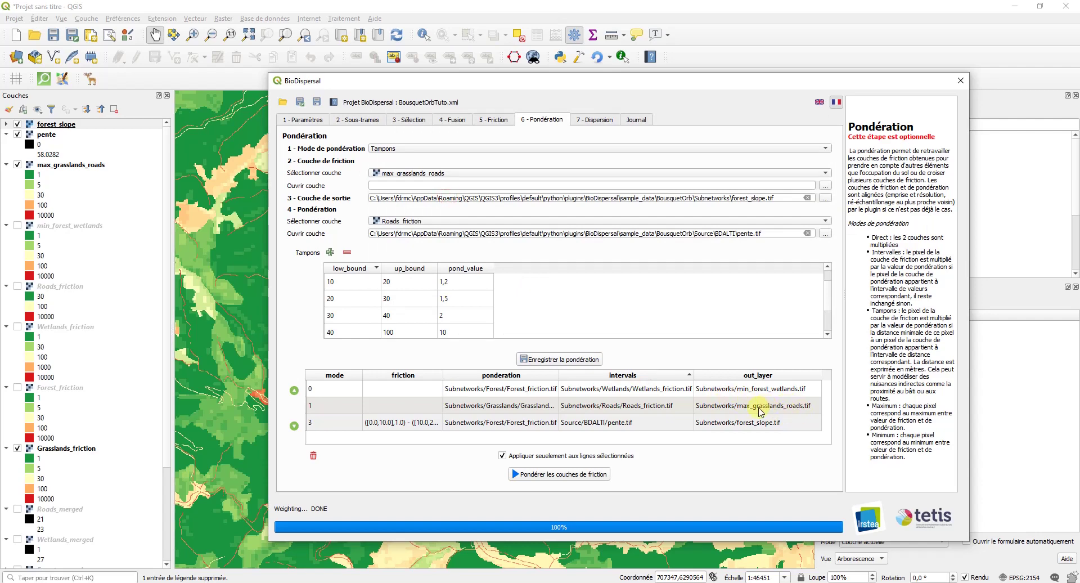
- Set the output layer file to max_grasslands_roads_distance in the Subnetworks folder
{"action": "left_click", "coordinate": [772, 201]}
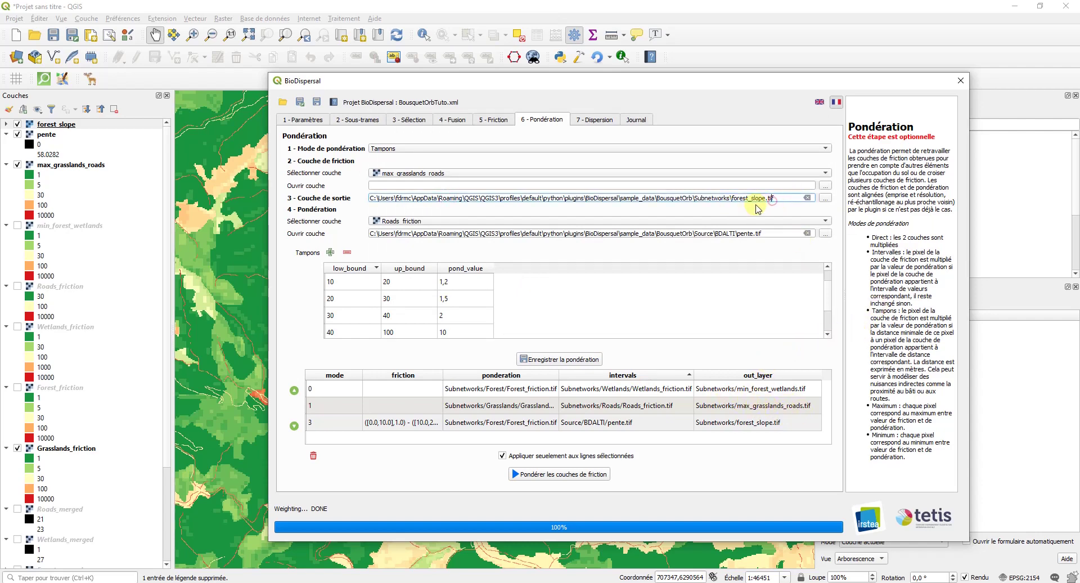
{"action": "left_click", "coordinate": [826, 198]}
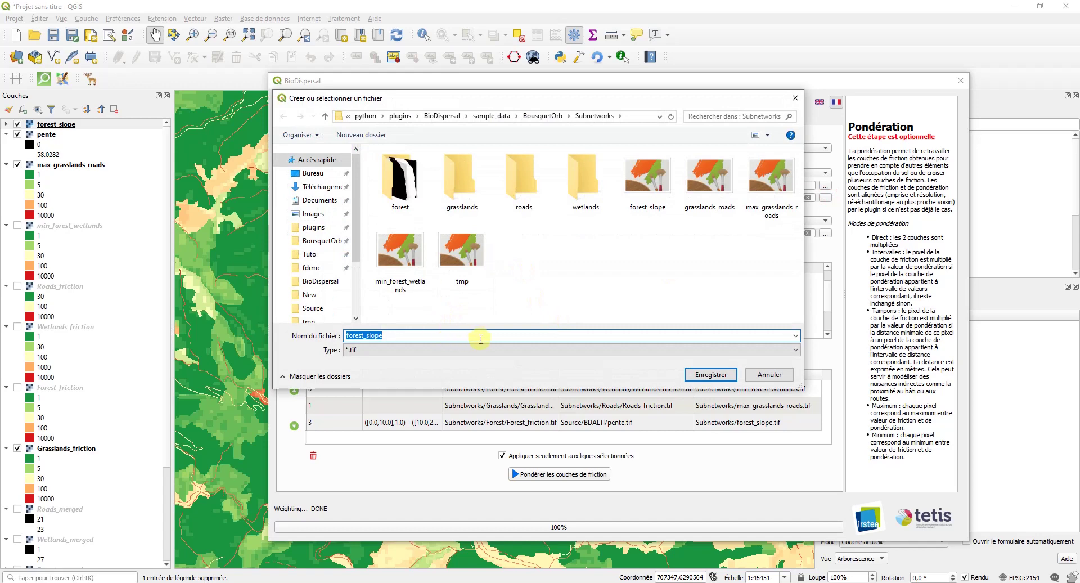
{"action": "type", "text": "max_grassa="}
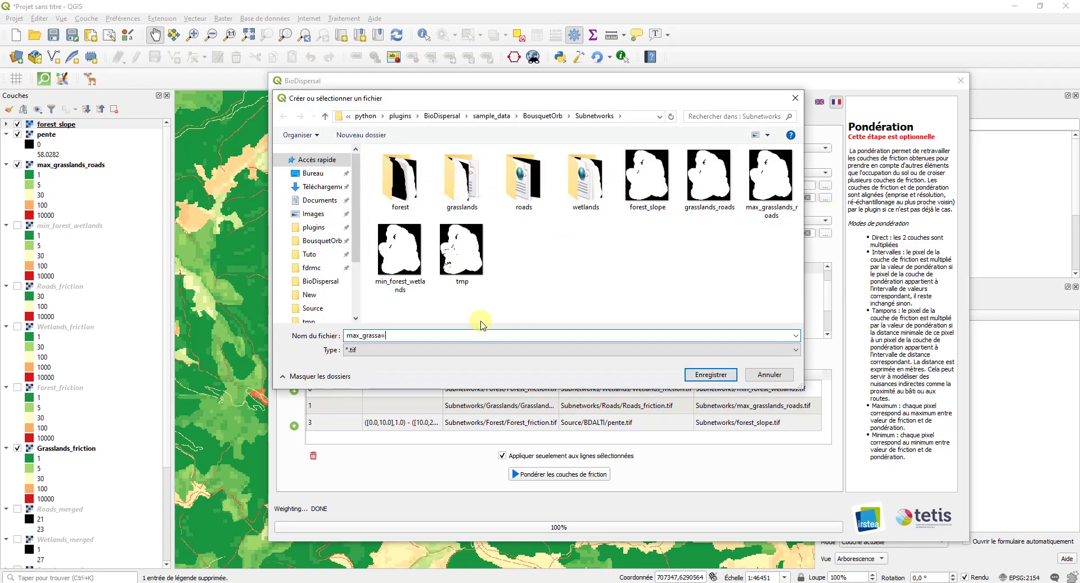
{"action": "key", "text": "BackSpace"}
{"action": "type", "text": "lands_roa"}
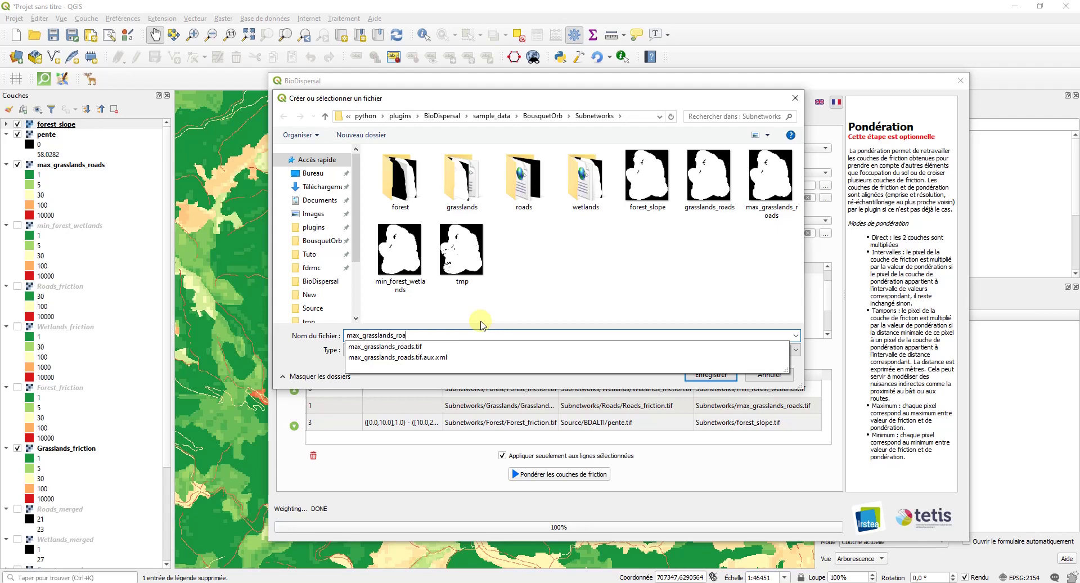
{"action": "type", "text": "ds_distance"}
{"action": "key", "text": "Return"}
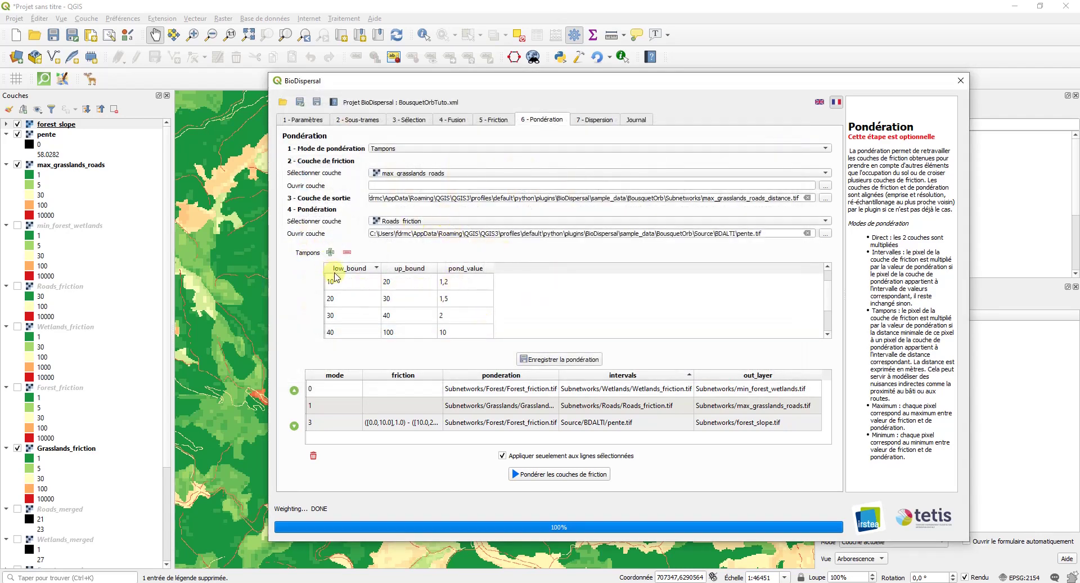
- Remove the leftover slope intervals from the buffer table, keeping only the row with both bounds at 0
{"action": "left_click_drag", "start_coordinate": [332, 281], "coordinate": [463, 331]}
{"action": "left_click", "coordinate": [347, 252]}
{"action": "left_click", "coordinate": [347, 252]}
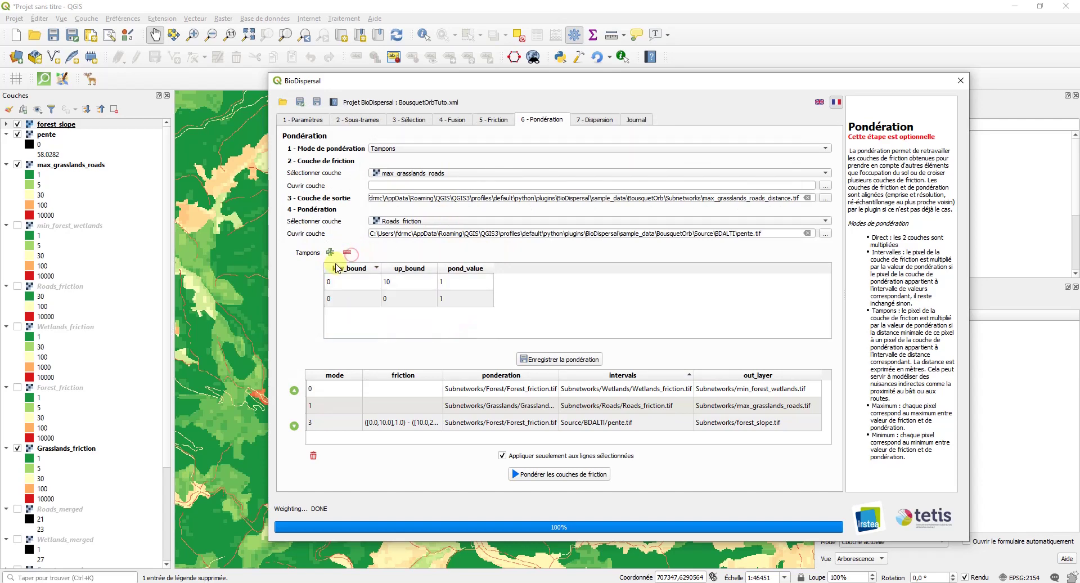
{"action": "left_click", "coordinate": [363, 297]}
{"action": "left_click", "coordinate": [348, 252]}
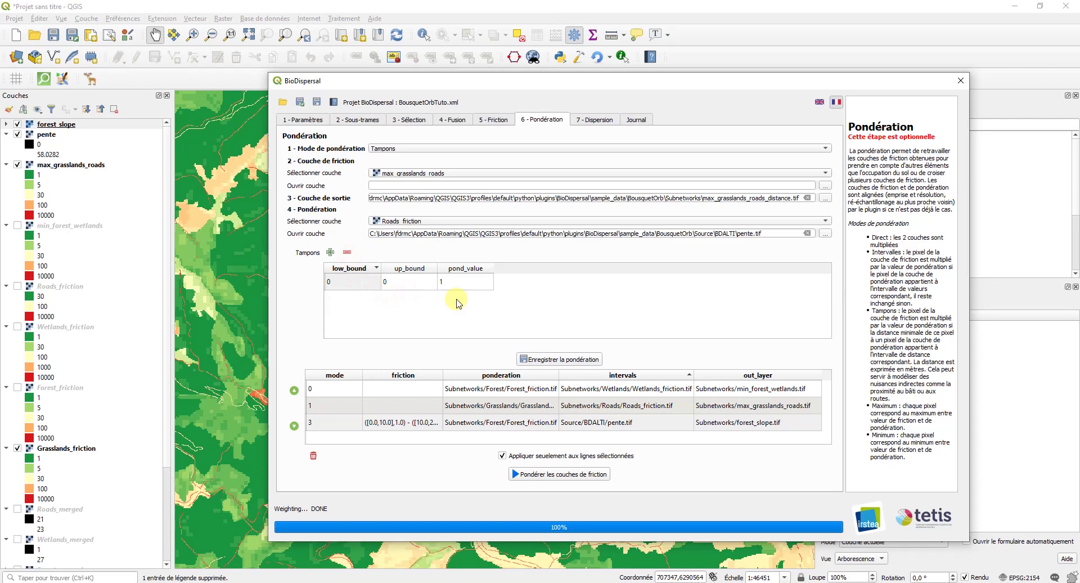
- Define the first buffer from 0 to 50 with a weighting value of 2
{"action": "left_click", "coordinate": [344, 283]}
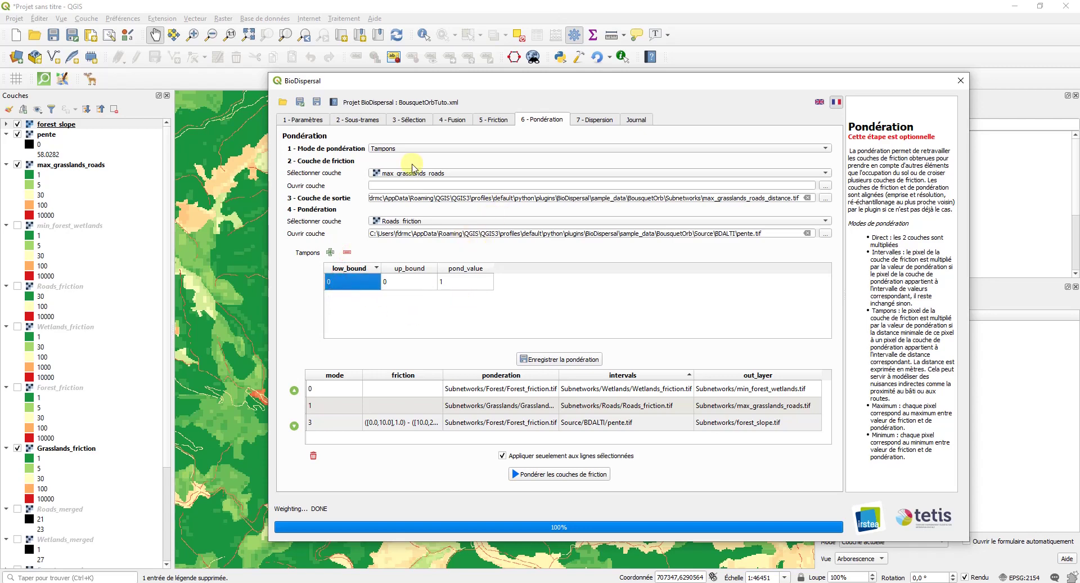
{"action": "double_click", "coordinate": [390, 282]}
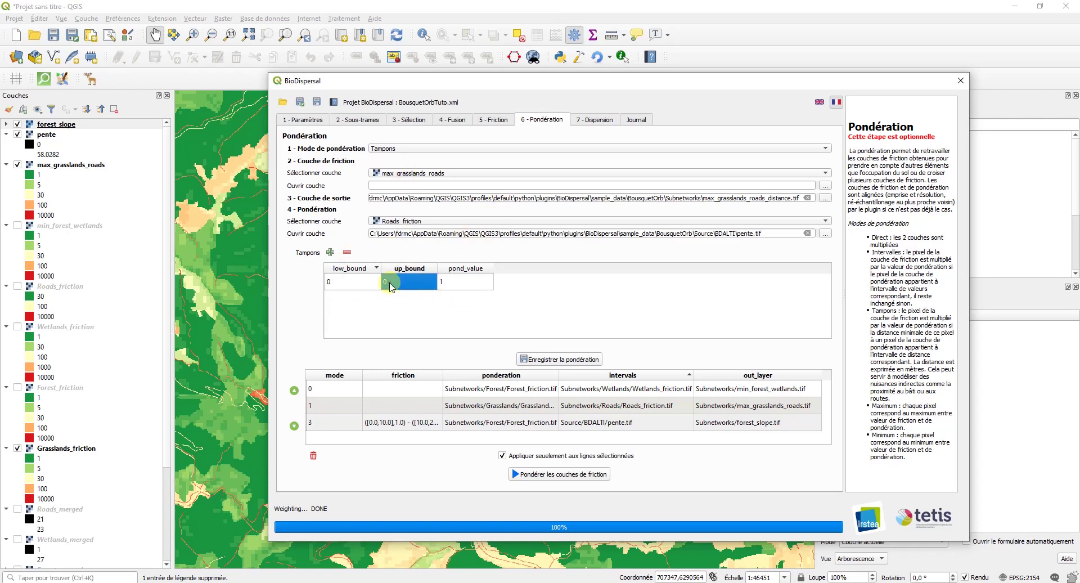
{"action": "type", "text": "50"}
{"action": "left_click", "coordinate": [446, 324]}
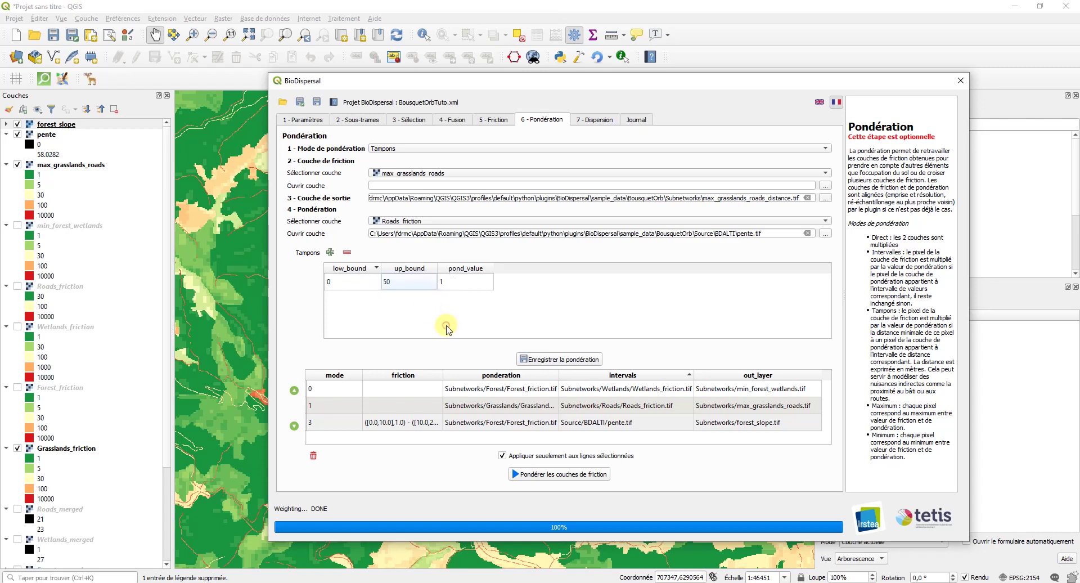
{"action": "double_click", "coordinate": [455, 281]}
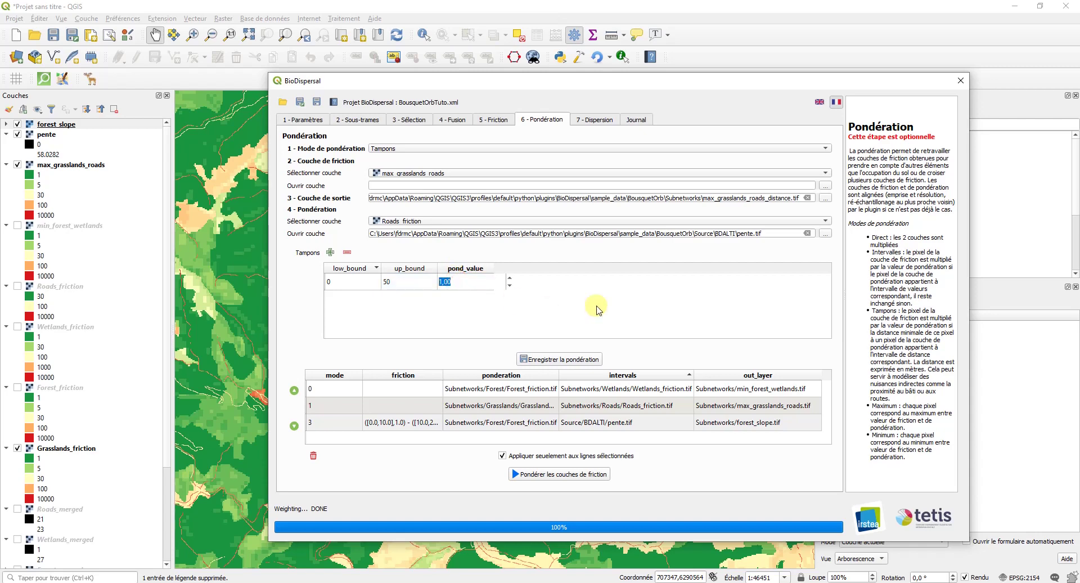
{"action": "left_click", "coordinate": [297, 314]}
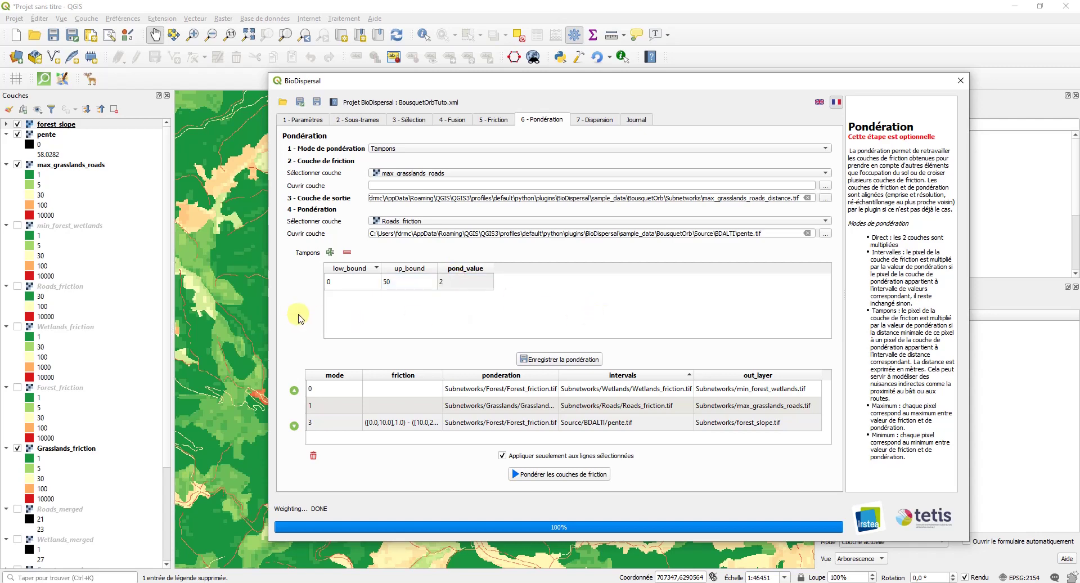
- Add a second buffer from 50 to 100 with a weighting value of 1,5
{"action": "left_click", "coordinate": [331, 253]}
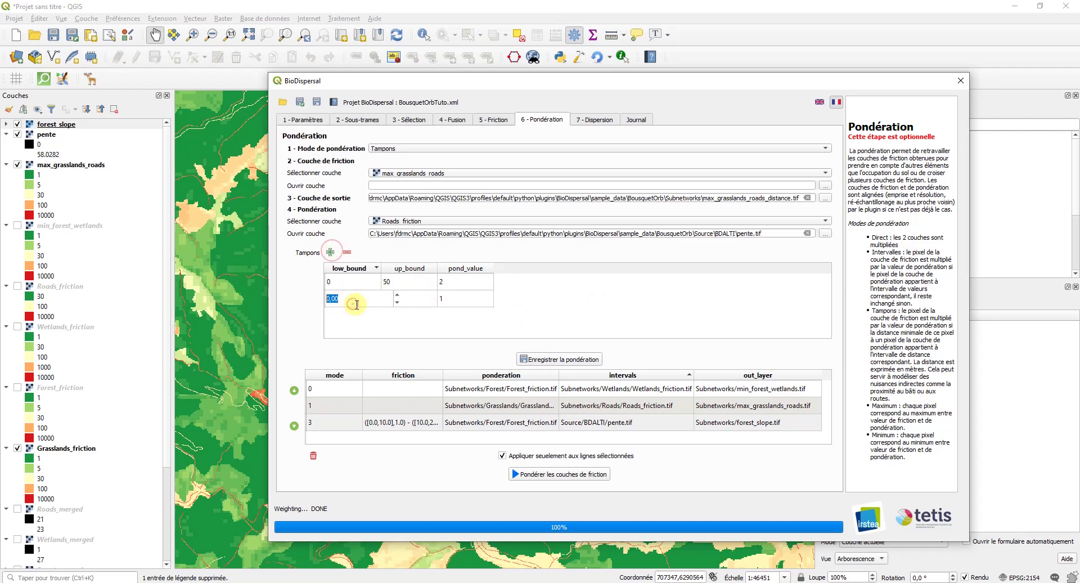
{"action": "double_click", "coordinate": [404, 298]}
{"action": "type", "text": "100"}
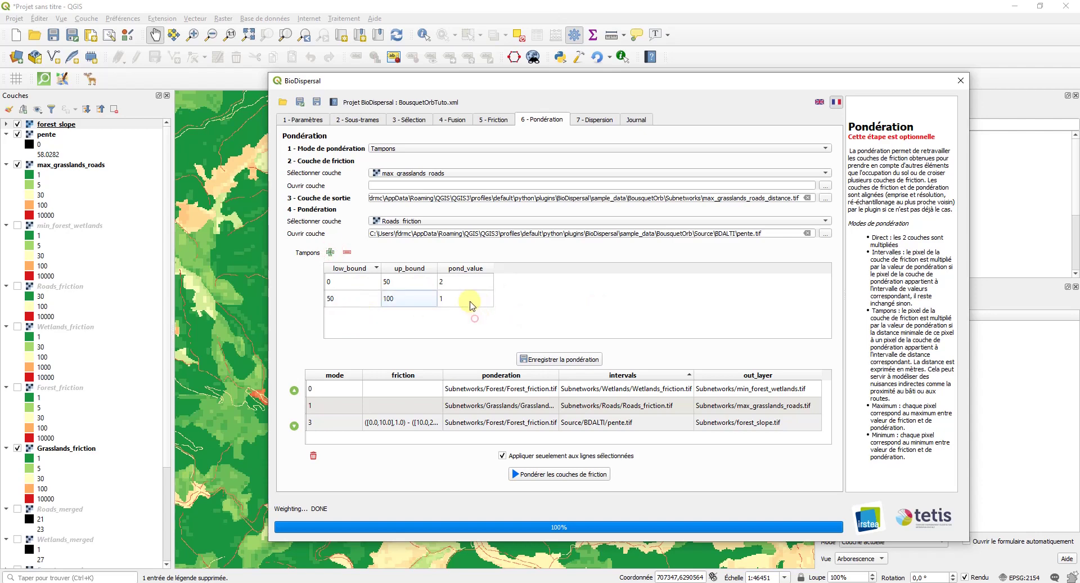
{"action": "double_click", "coordinate": [469, 298]}
{"action": "type", "text": "1"}
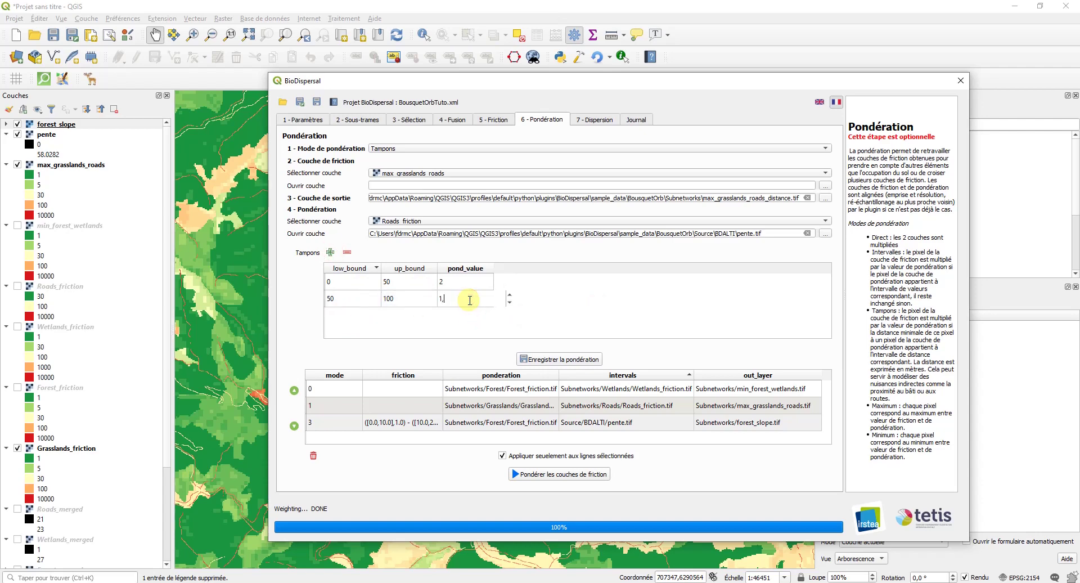
{"action": "left_click", "coordinate": [287, 332]}
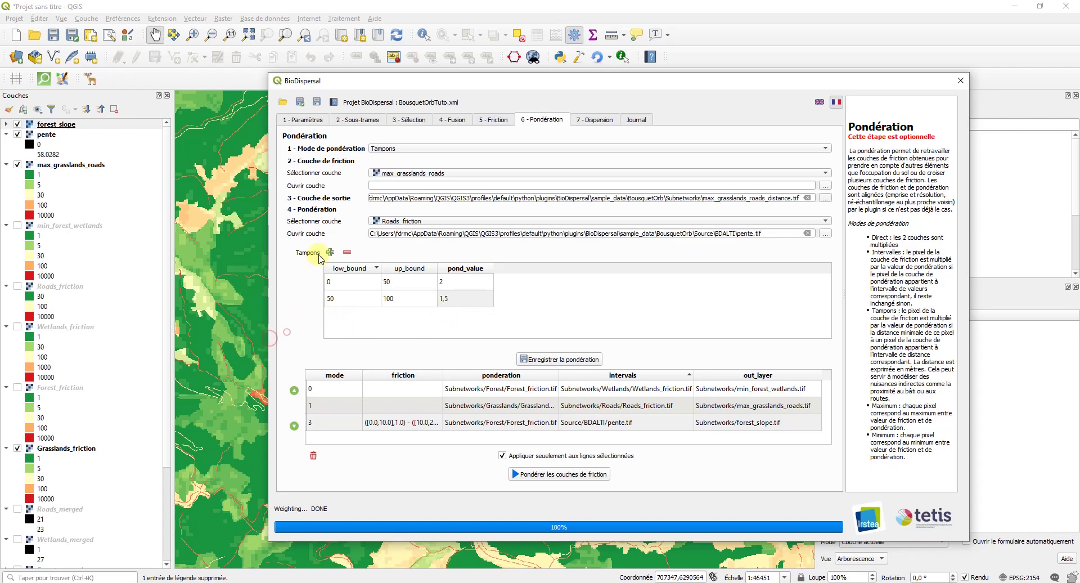
- Add a third buffer from 100 to 200 with a weighting value of 1,2
{"action": "left_click", "coordinate": [331, 253]}
{"action": "left_click", "coordinate": [346, 315]}
{"action": "double_click", "coordinate": [346, 315]}
{"action": "type", "text": "100"}
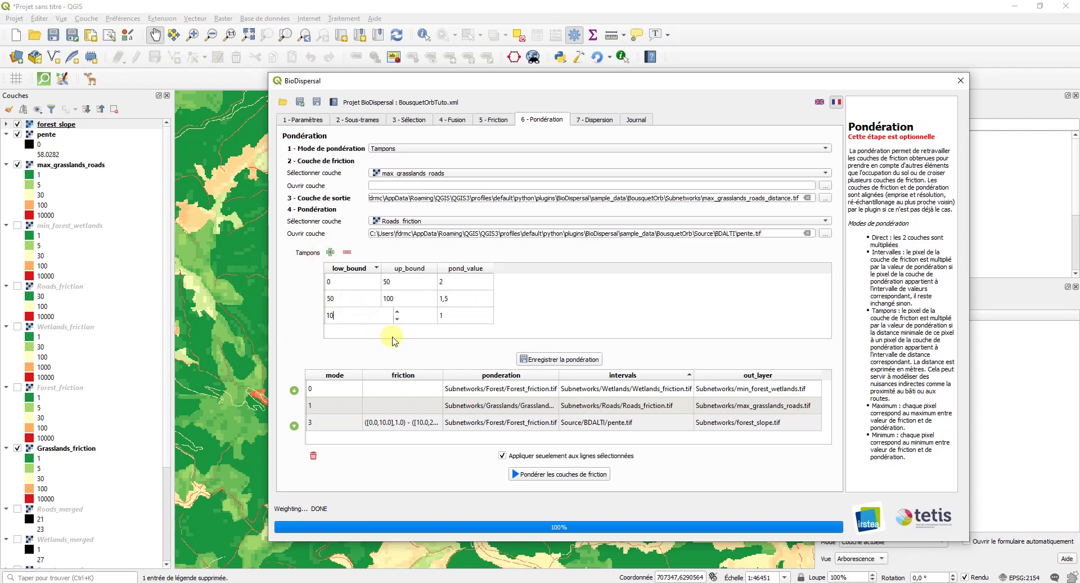
{"action": "left_click", "coordinate": [421, 322]}
{"action": "type", "text": "200"}
{"action": "double_click", "coordinate": [474, 319]}
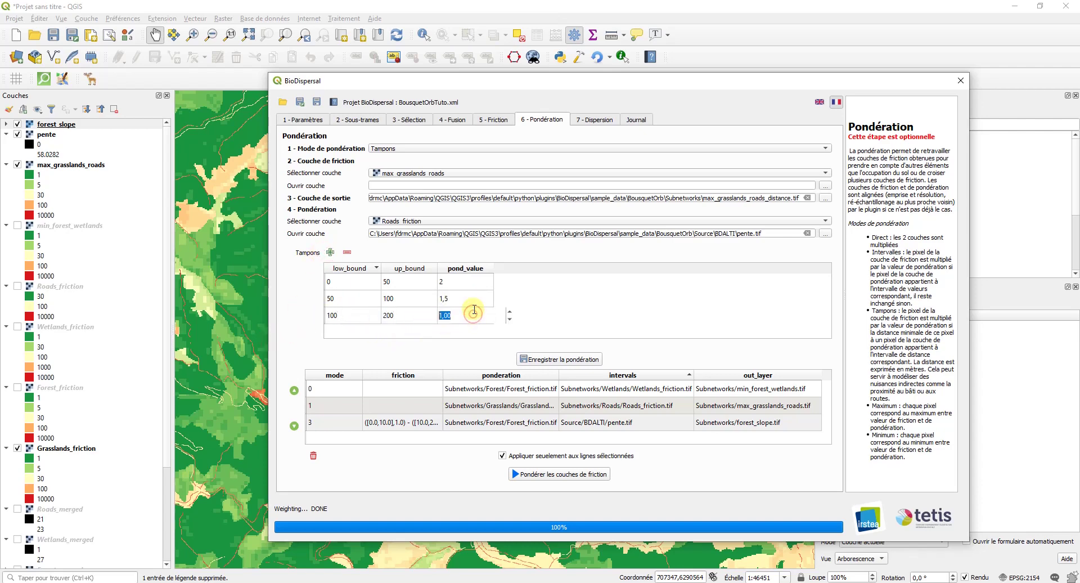
{"action": "type", "text": "1,2"}
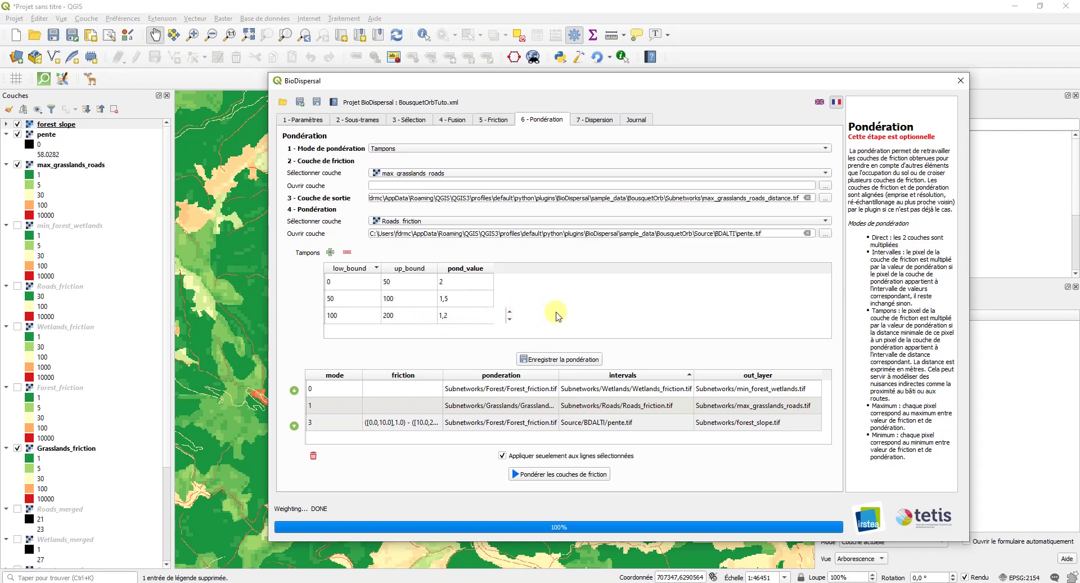
{"action": "left_click", "coordinate": [558, 309]}
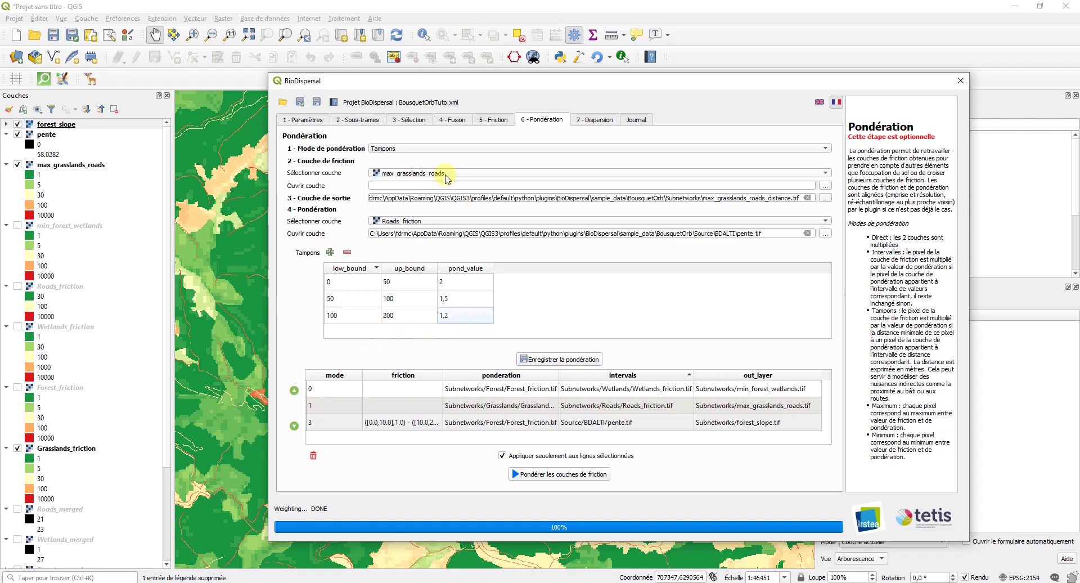
- Save the buffer weighting and run it for only the max_grasslands_roads_distance entry
{"action": "left_click", "coordinate": [571, 359]}
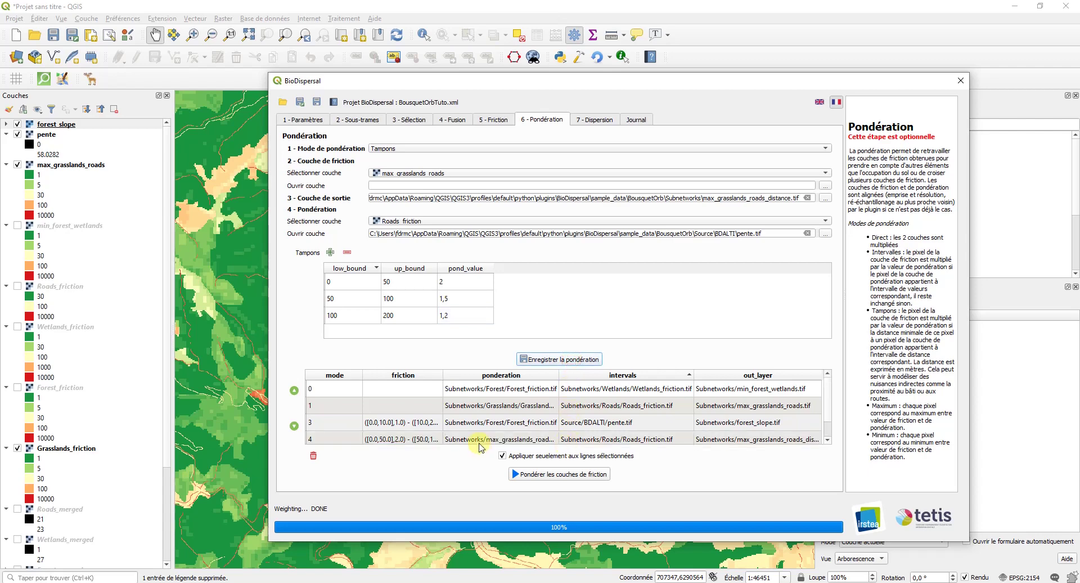
{"action": "left_click", "coordinate": [480, 444]}
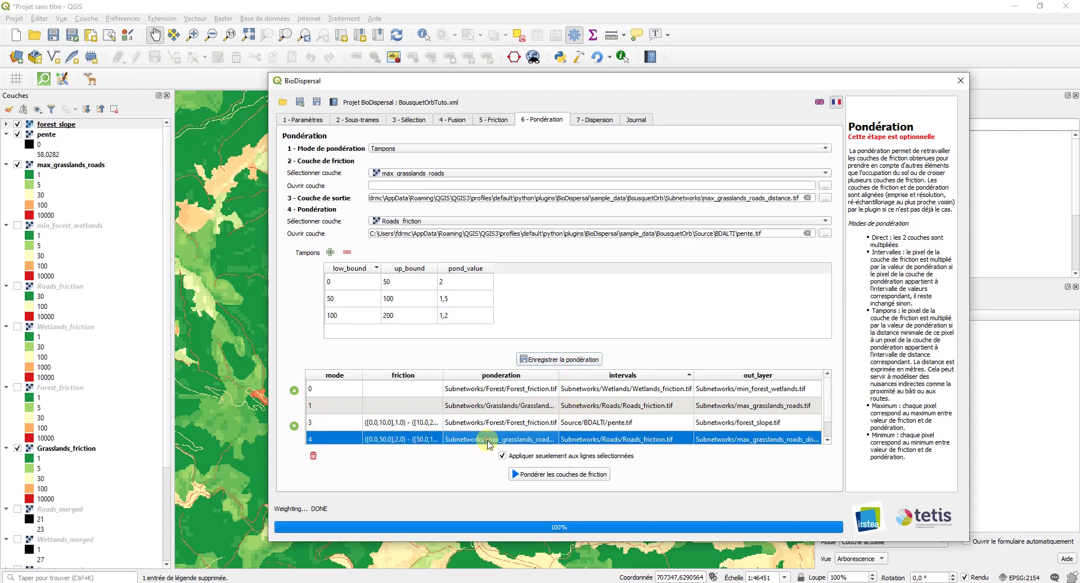
{"action": "left_click", "coordinate": [560, 475]}
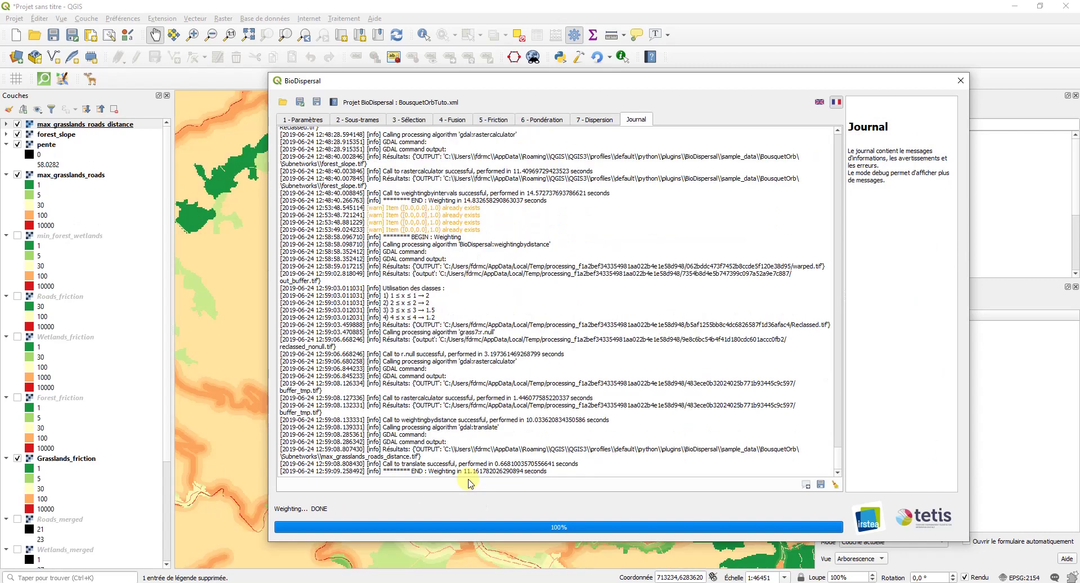
- Go to the QGIS map and hide the pente layer beneath the new weighted layer
{"action": "left_click", "coordinate": [101, 124]}
{"action": "scroll", "coordinate": [371, 313], "scroll_direction": "down", "scroll_amount": 2}
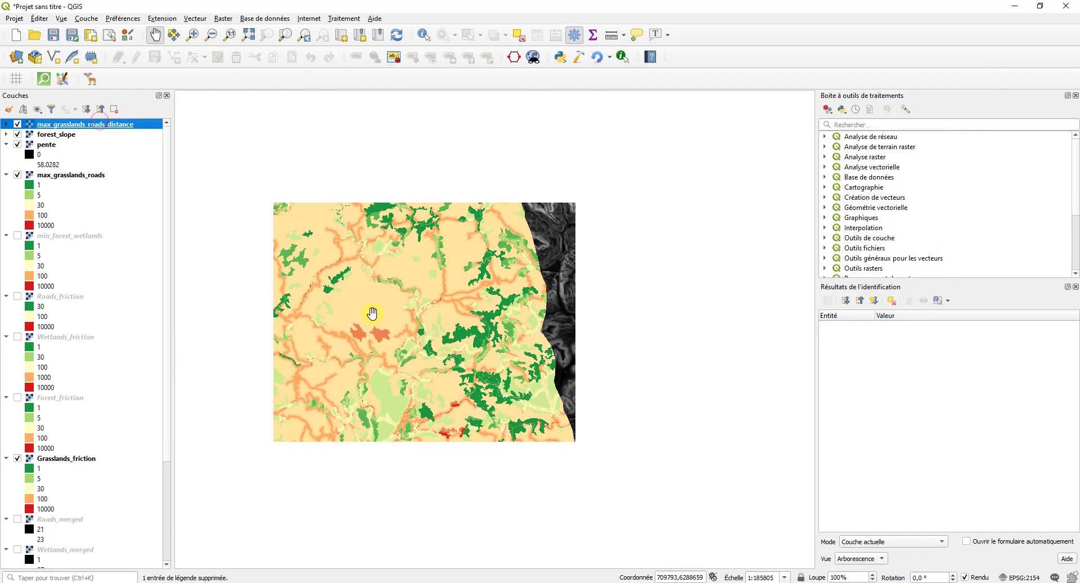
{"action": "left_click", "coordinate": [73, 144]}
{"action": "key", "text": "space"}
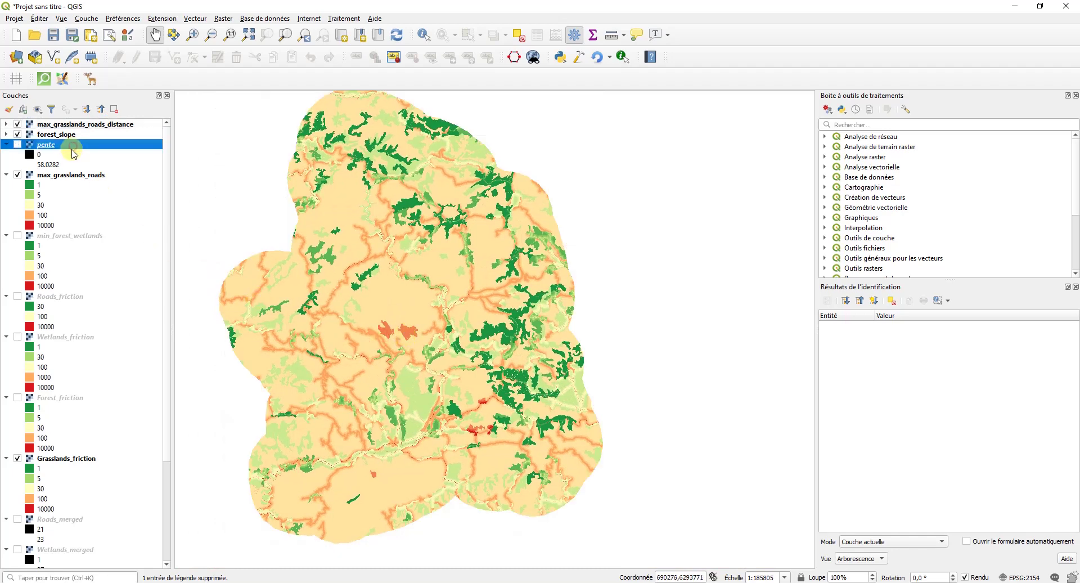
- Examine the friction buffers around the roads in max_grasslands_roads_distance, both close up and across the whole study area
{"action": "left_click", "coordinate": [76, 124]}
{"action": "scroll", "coordinate": [392, 351], "scroll_direction": "up", "scroll_amount": 5}
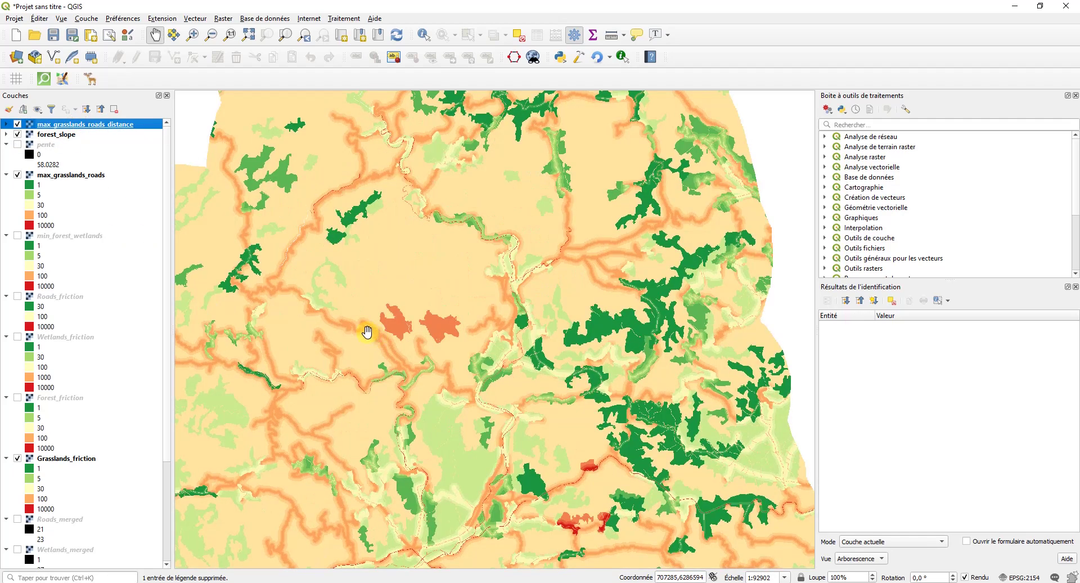
{"action": "scroll", "coordinate": [353, 341], "scroll_direction": "down", "scroll_amount": 1}
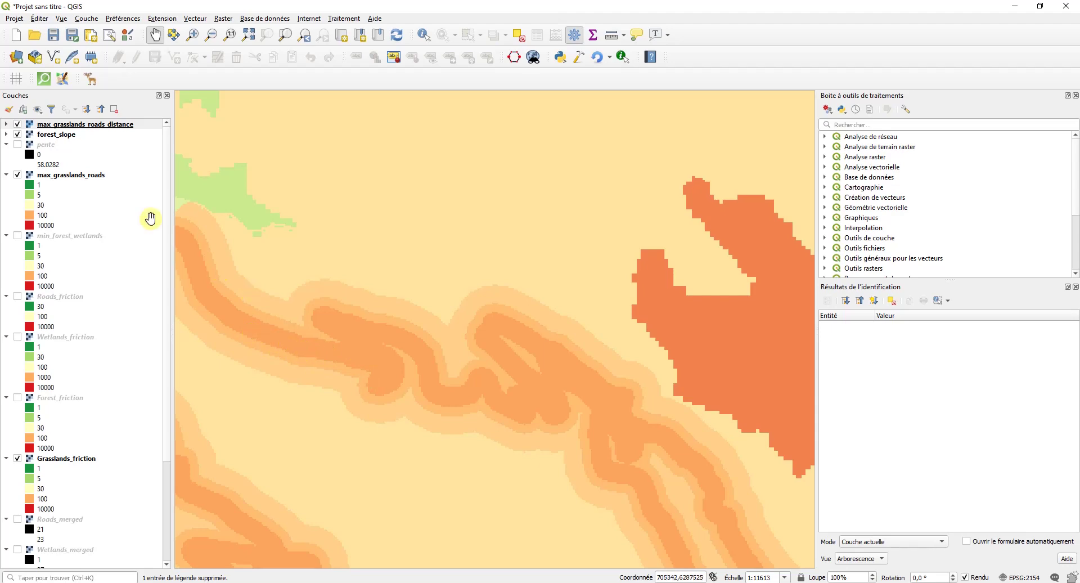
{"action": "scroll", "coordinate": [270, 304], "scroll_direction": "down", "scroll_amount": 1}
{"action": "scroll", "coordinate": [292, 320], "scroll_direction": "up", "scroll_amount": 1}
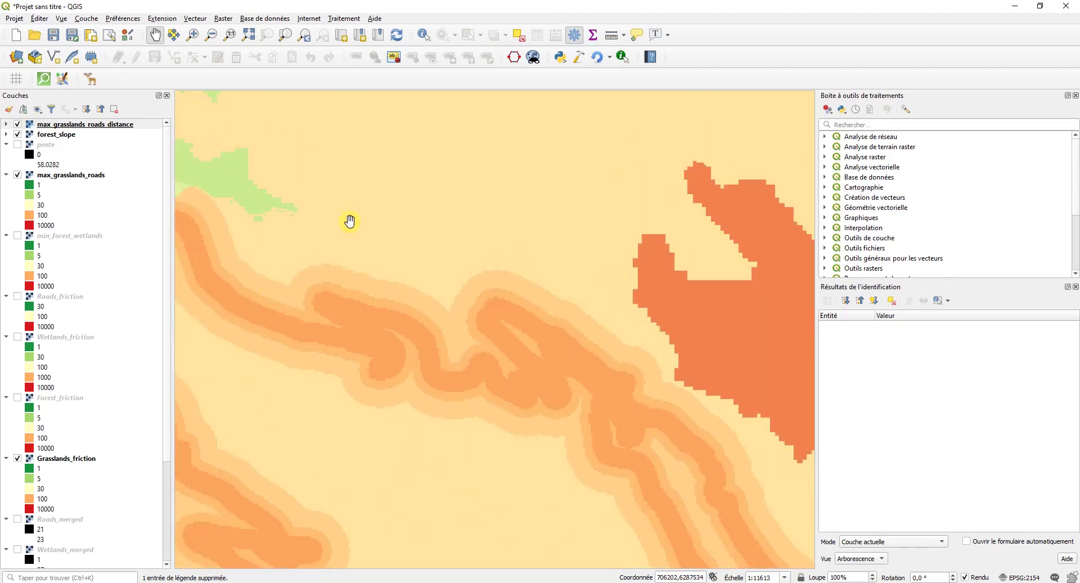
{"action": "scroll", "coordinate": [426, 200], "scroll_direction": "down", "scroll_amount": 1}
{"action": "left_click_drag", "start_coordinate": [373, 205], "coordinate": [386, 273]}
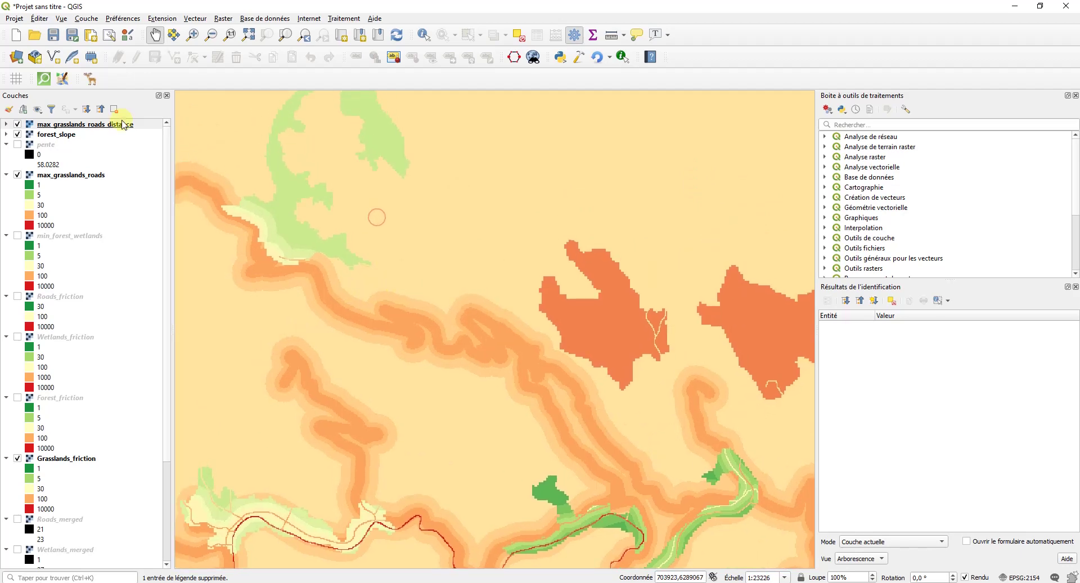
{"action": "scroll", "coordinate": [445, 261], "scroll_direction": "down", "scroll_amount": 1}
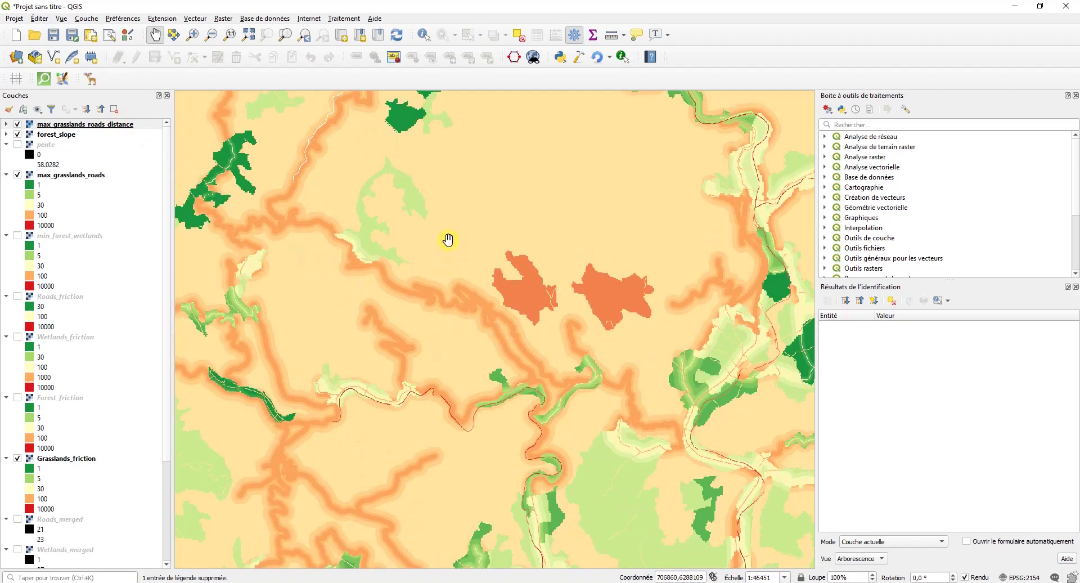
{"action": "scroll", "coordinate": [448, 248], "scroll_direction": "down", "scroll_amount": 1}
{"action": "scroll", "coordinate": [451, 256], "scroll_direction": "down", "scroll_amount": 1}
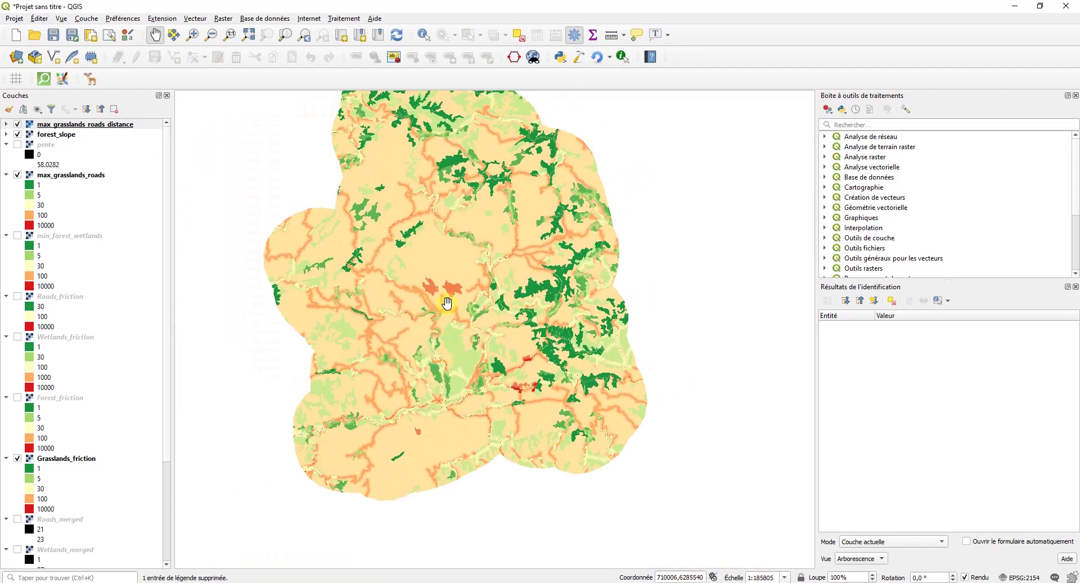
{"action": "scroll", "coordinate": [448, 303], "scroll_direction": "down", "scroll_amount": 1}
{"action": "scroll", "coordinate": [448, 303], "scroll_direction": "up", "scroll_amount": 1}
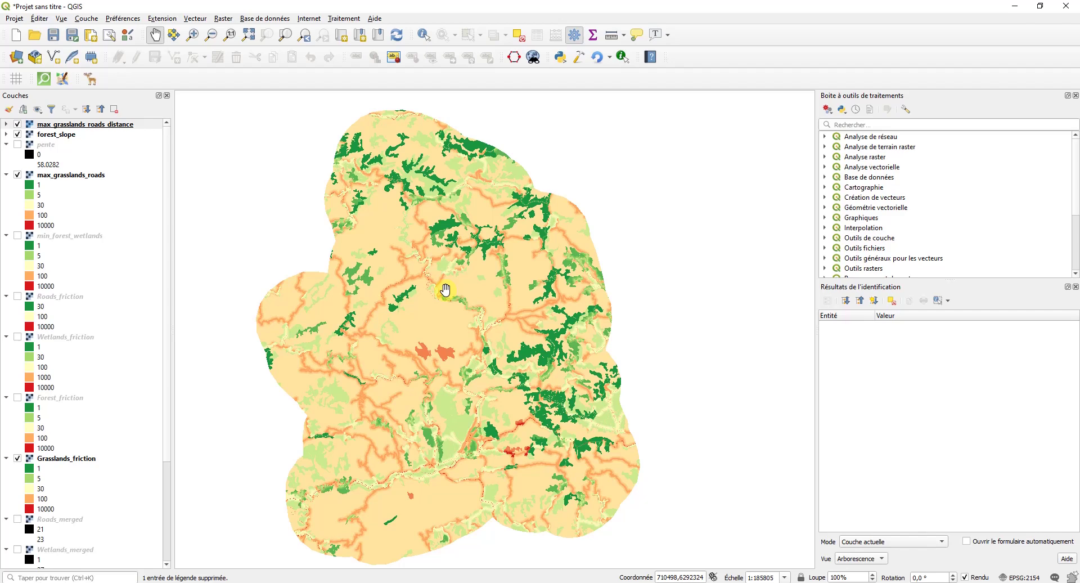
- Return to BioDispersal's weighting settings and review the available weighting modes, including Multiplication, keeping Tampons selected
{"action": "key", "text": "alt+Tab"}
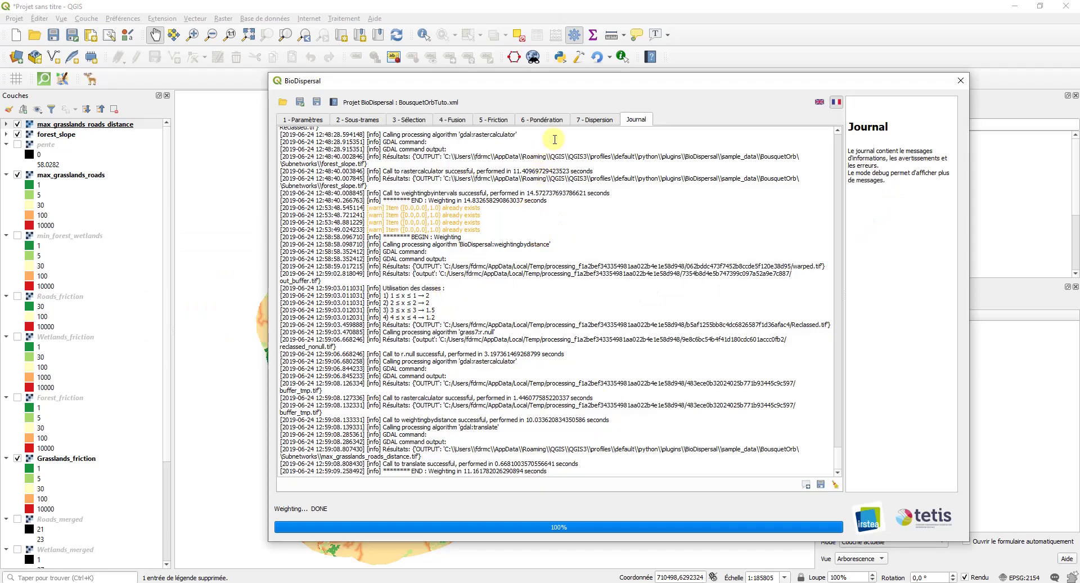
{"action": "left_click", "coordinate": [549, 118]}
{"action": "left_click", "coordinate": [548, 145]}
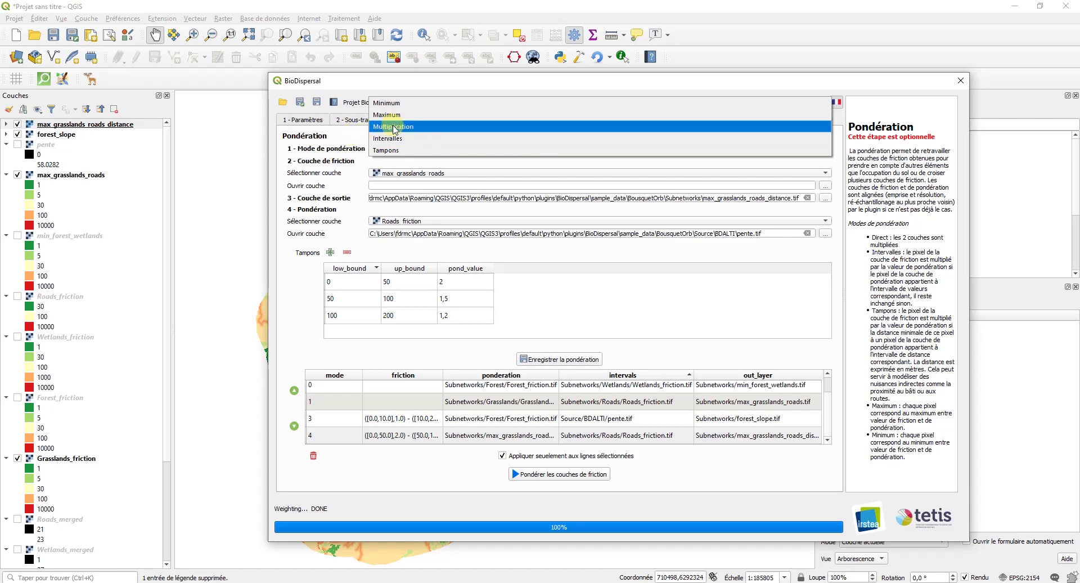
{"action": "left_click", "coordinate": [343, 140]}
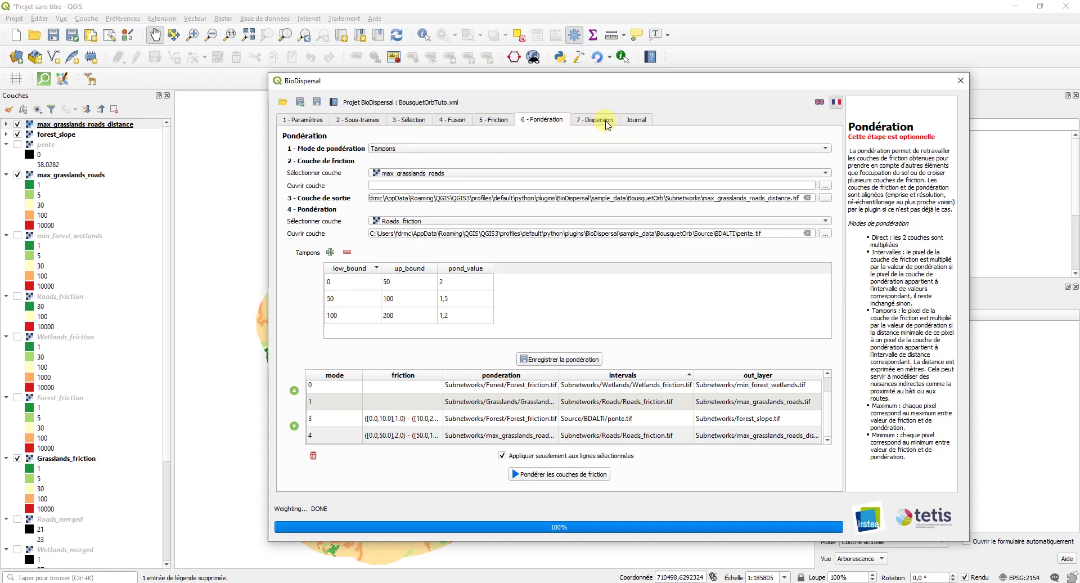